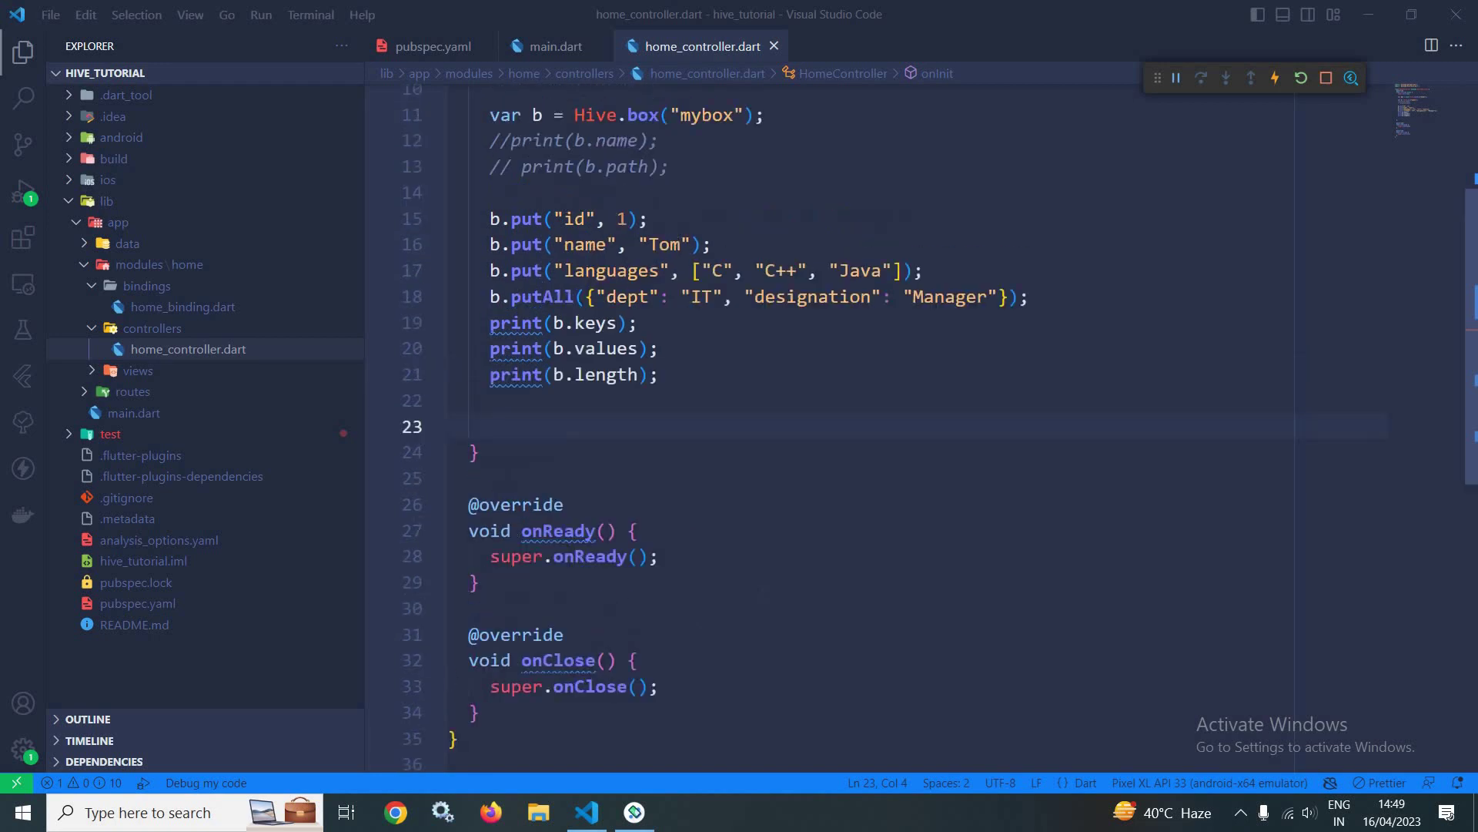
# Step: Comment out the print(b.keys), print(b.values) and print(b.length) lines, adding a blank line below
pyautogui.click(480, 349)
pyautogui.press('Up')
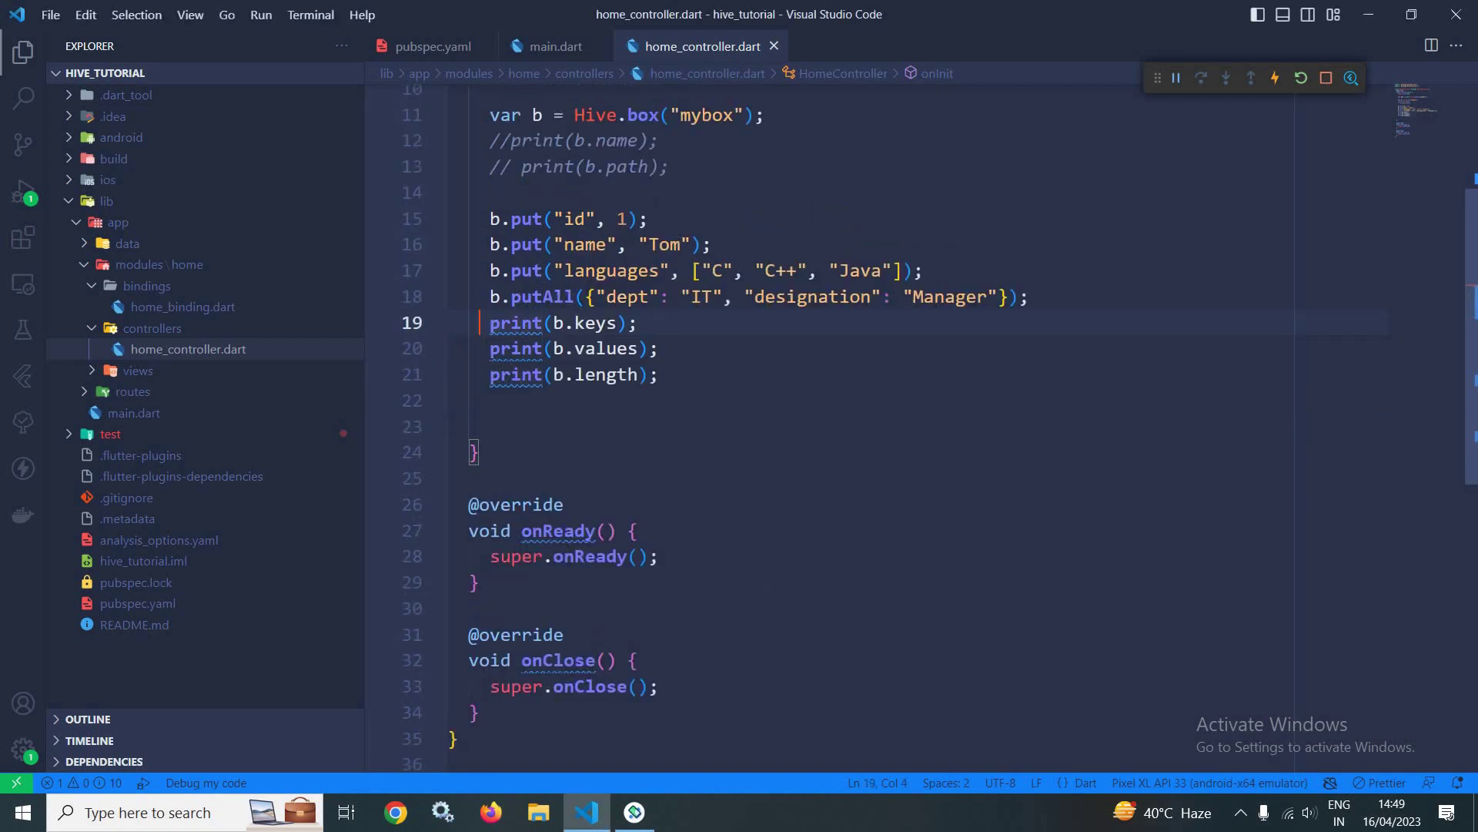
pyautogui.write('//')
pyautogui.press('Down')
pyautogui.write('//')
pyautogui.press('Down')
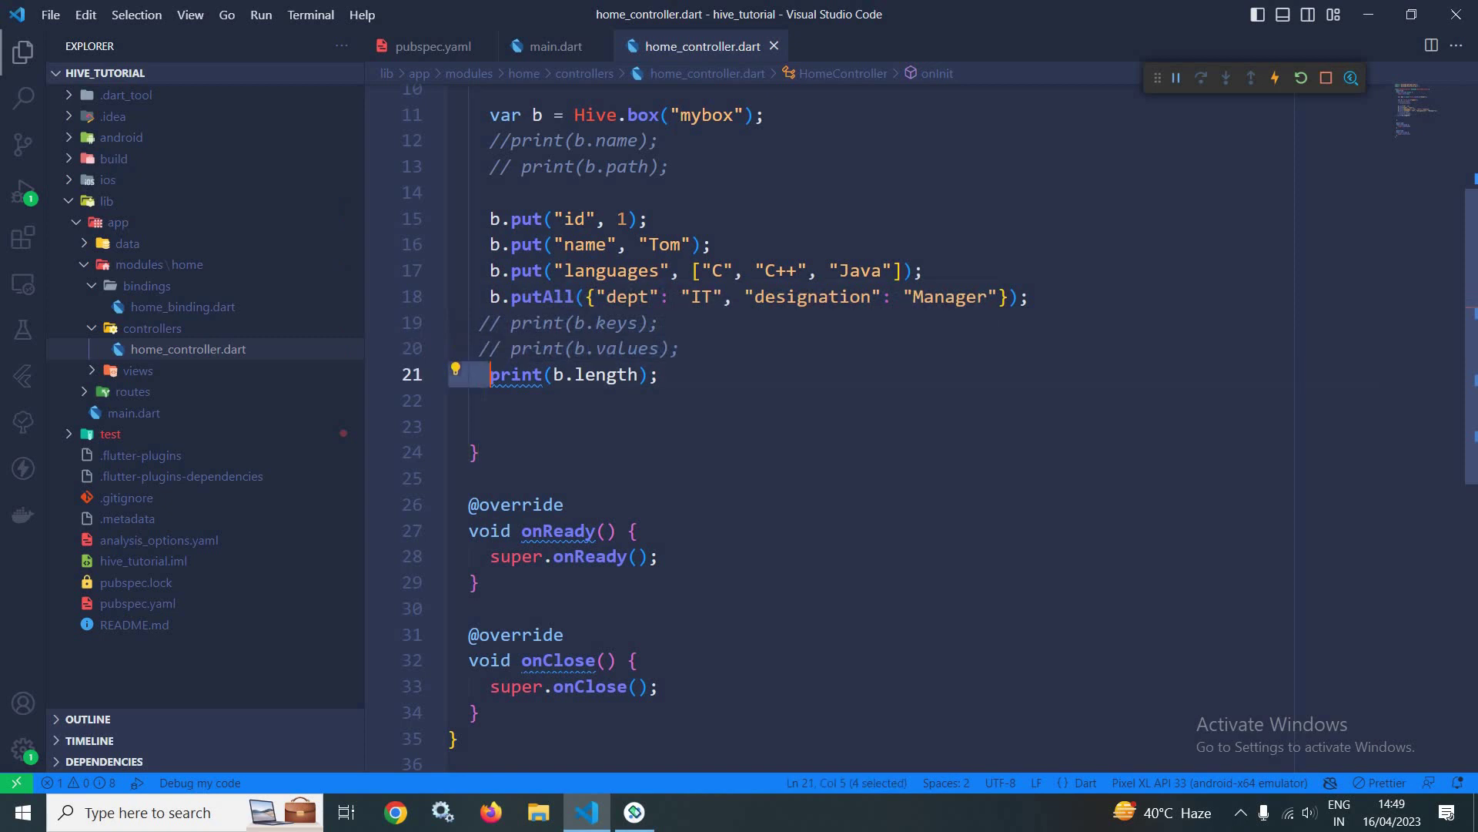
pyautogui.press('Down')
pyautogui.press('Up')
pyautogui.write('//')
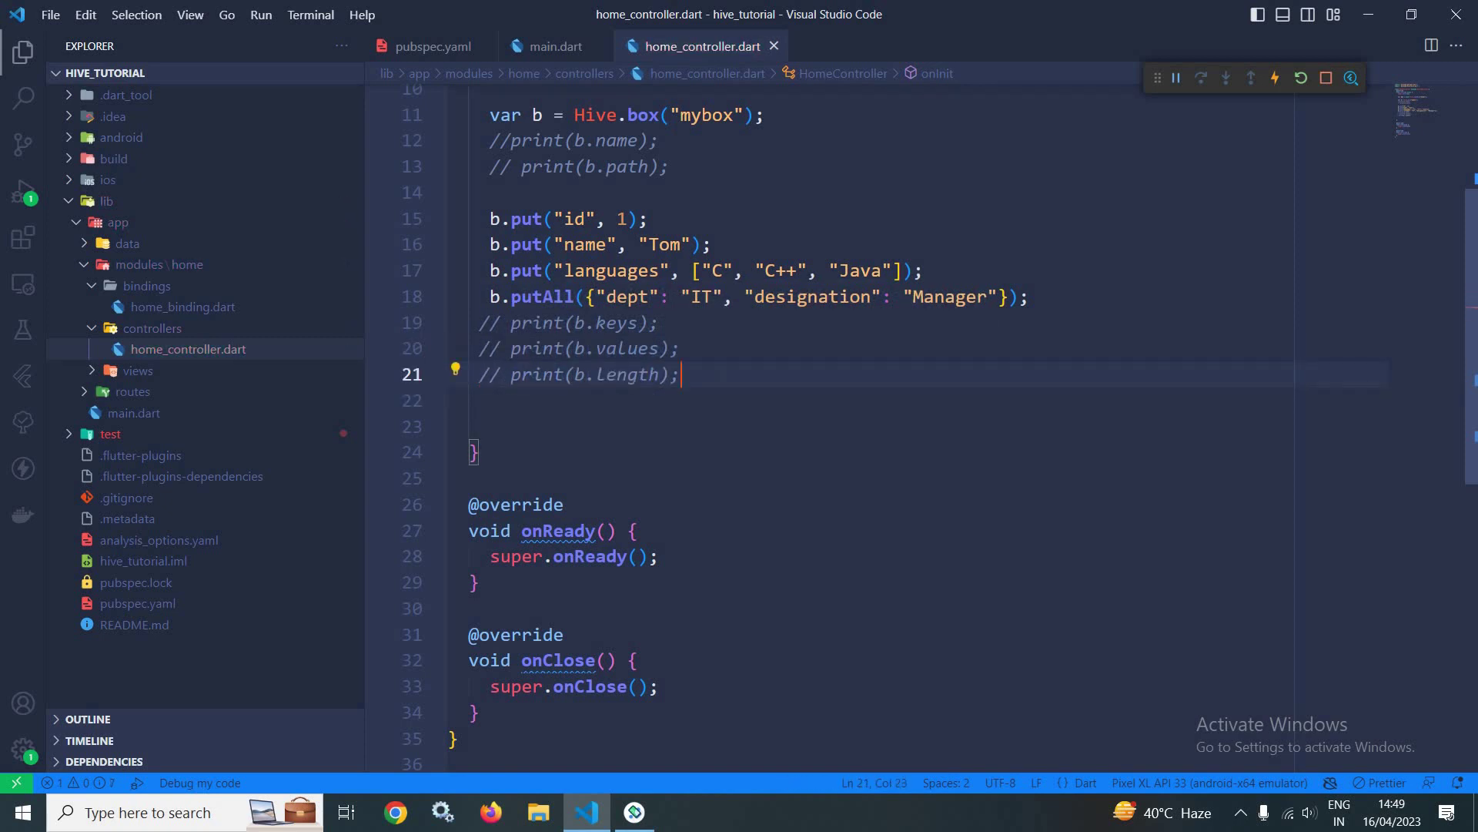
pyautogui.press('End')
pyautogui.press('Return')
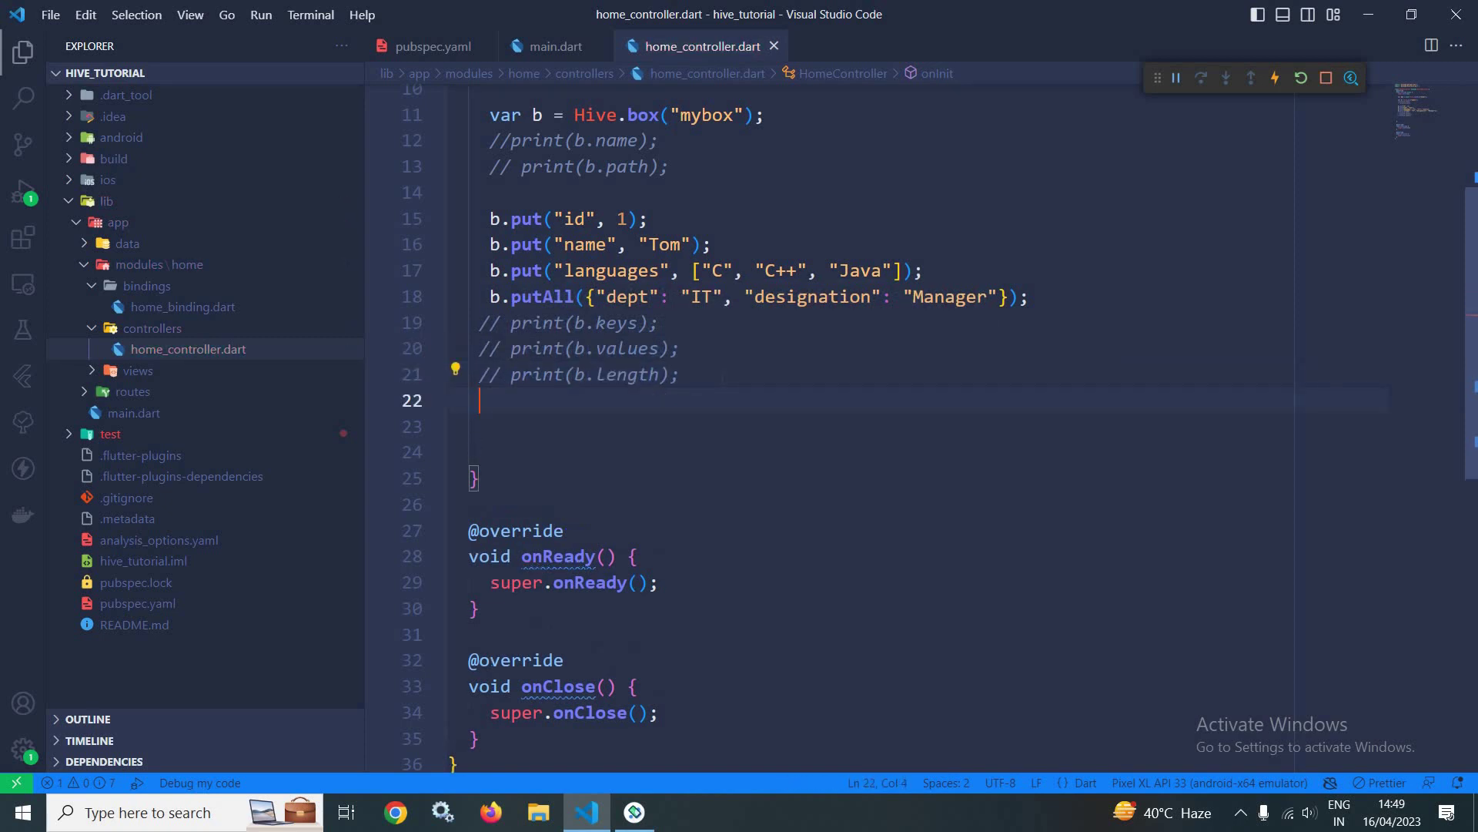
# Step: Add a print(b.get("name")) statement on a new line in onInit
pyautogui.press('Return')
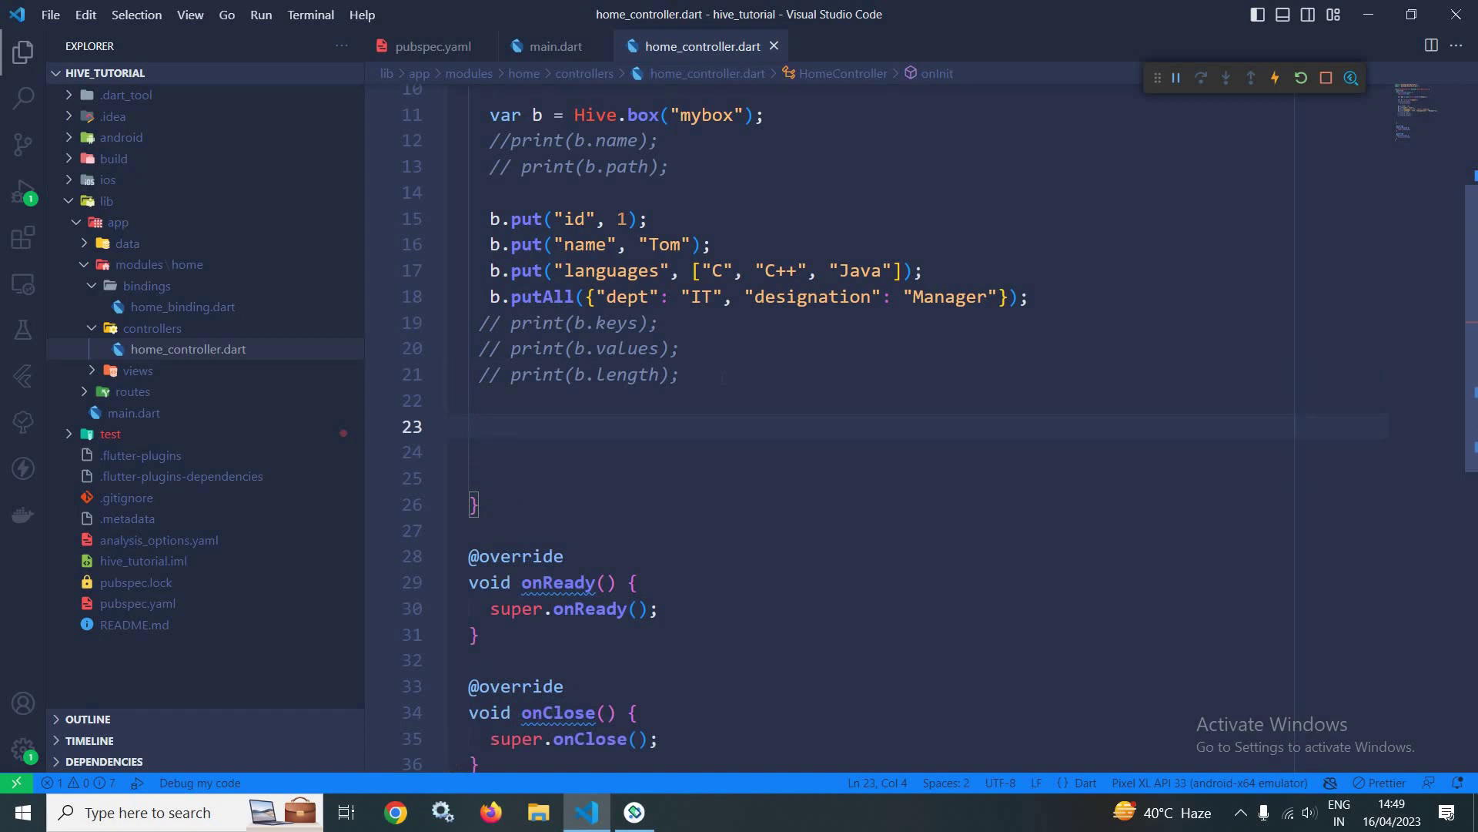
pyautogui.write('p')
pyautogui.write('rint(')
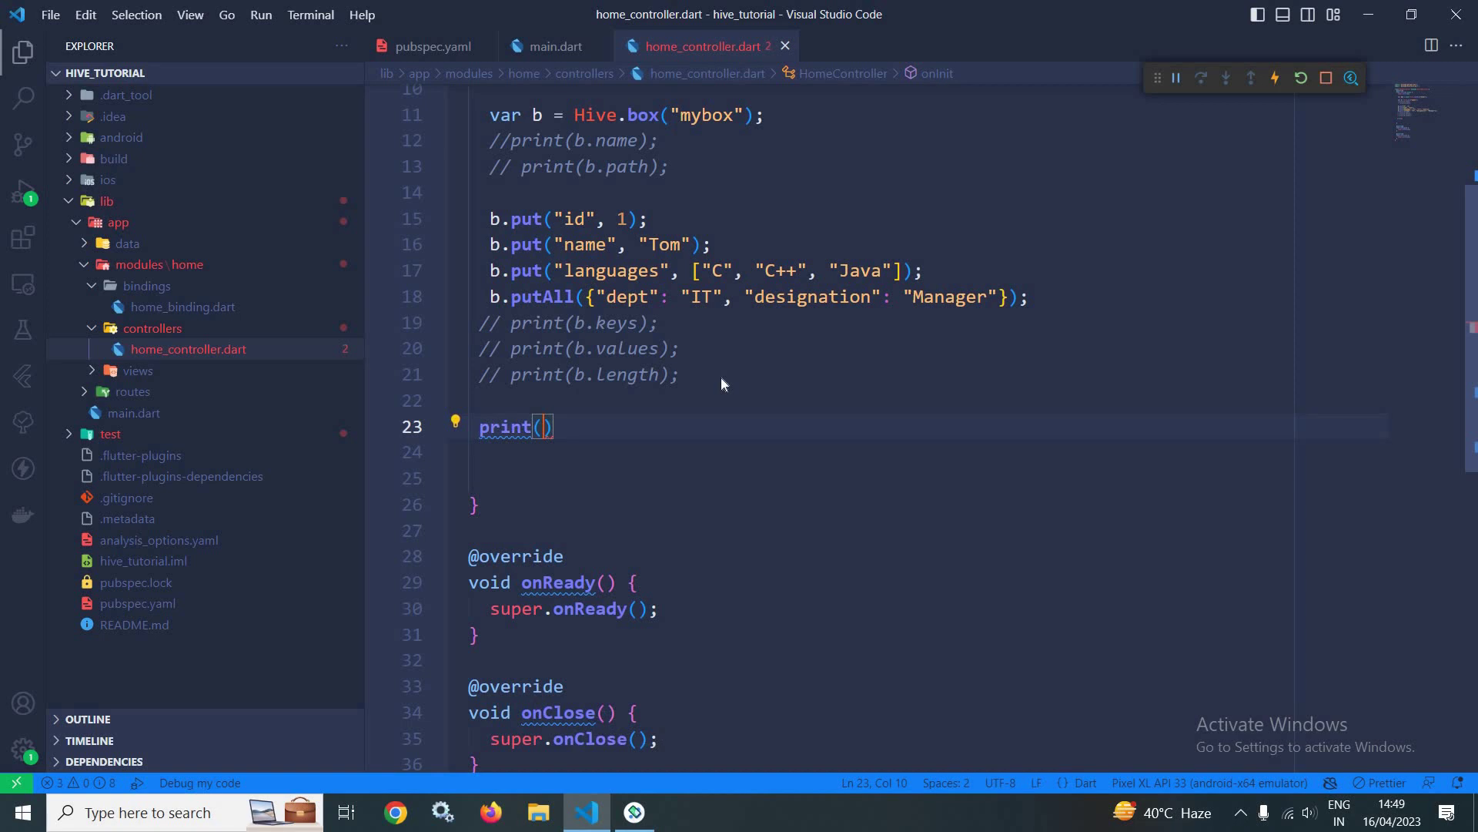
pyautogui.write('b.g')
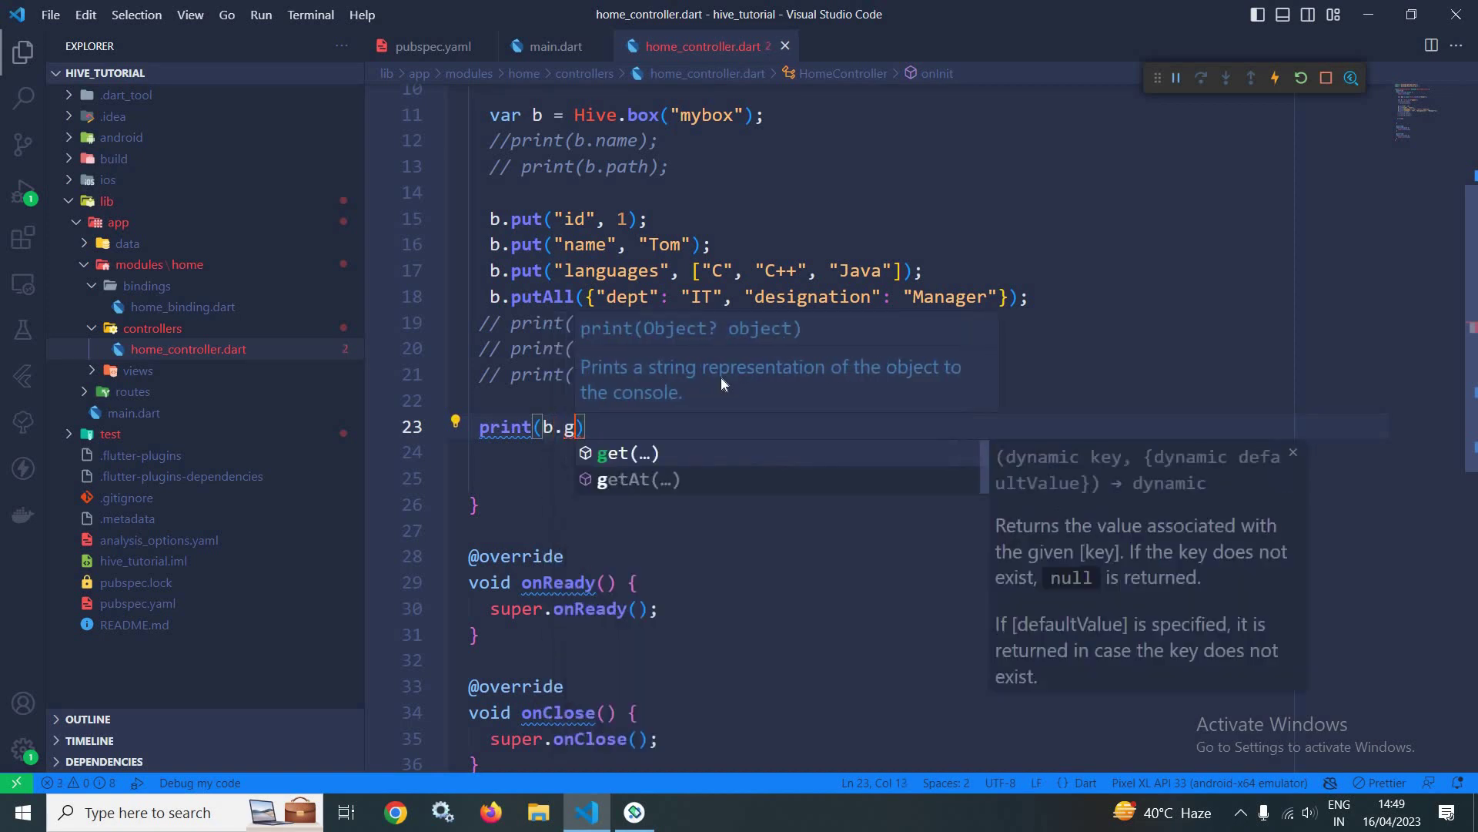
pyautogui.write('et')
pyautogui.press('Return')
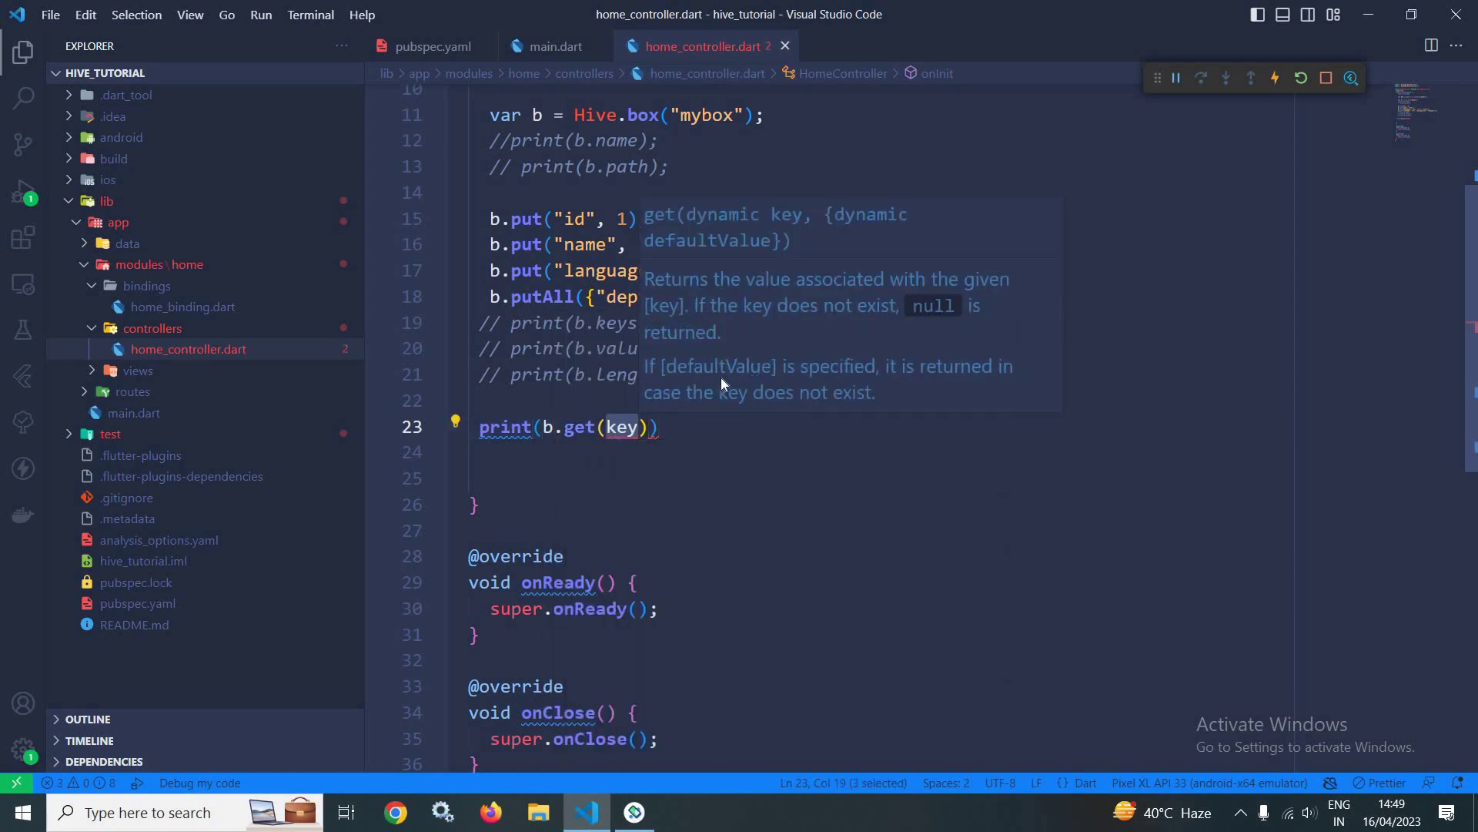
pyautogui.write('"n')
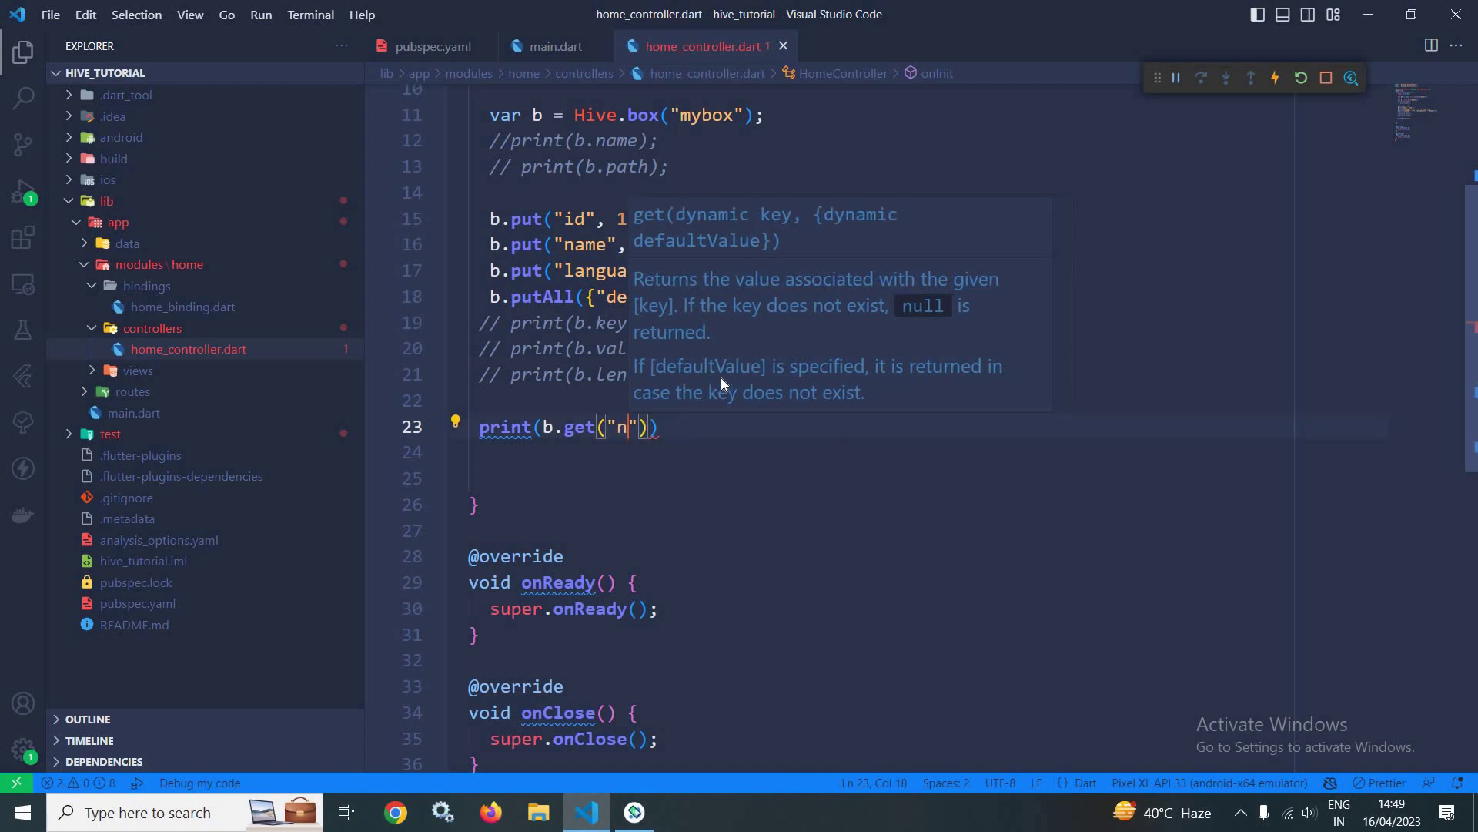
pyautogui.write('ame')
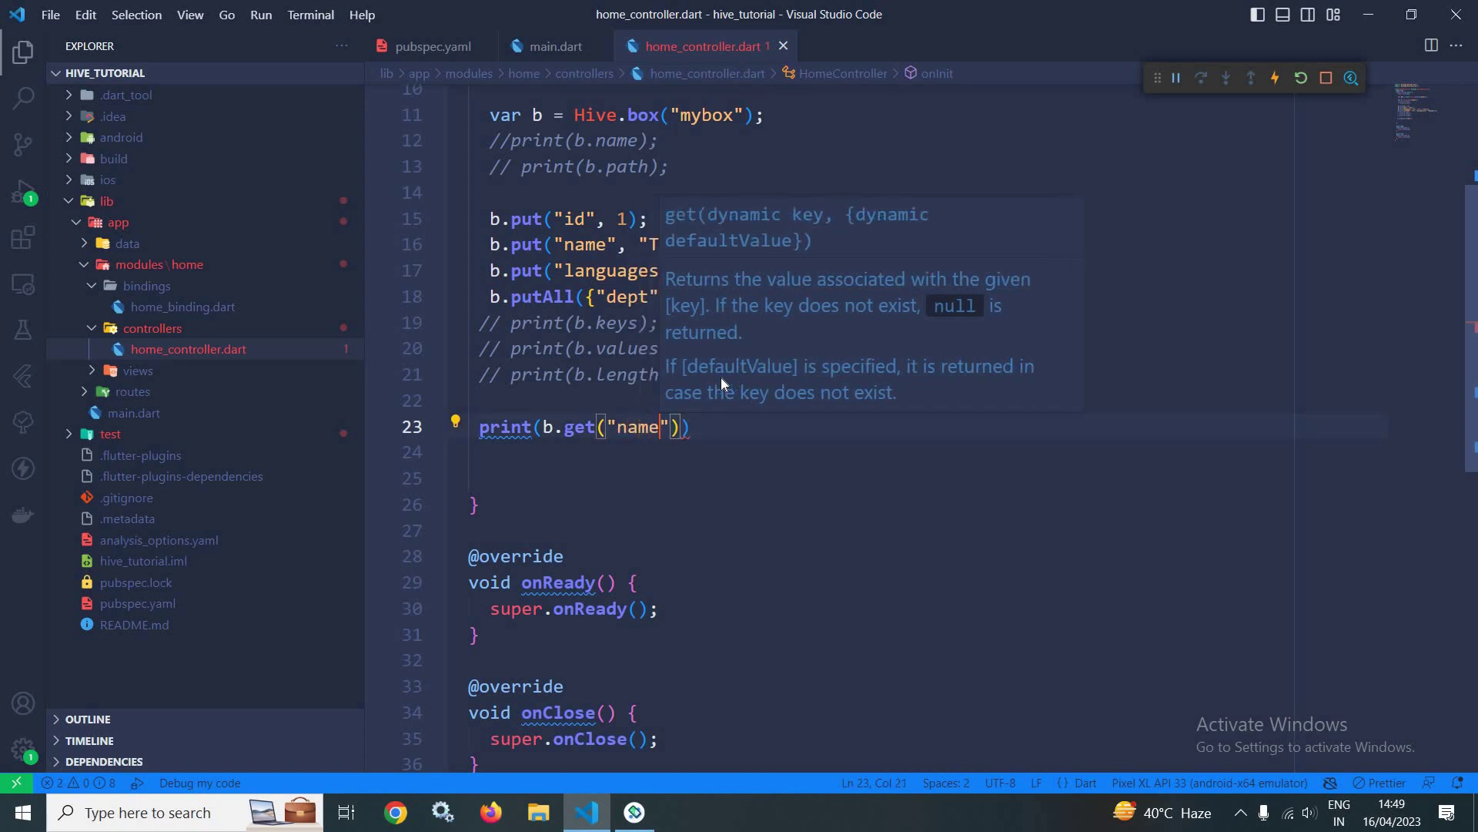
pyautogui.press('Right')
pyautogui.press('Right')
pyautogui.press('Right')
pyautogui.write(';')
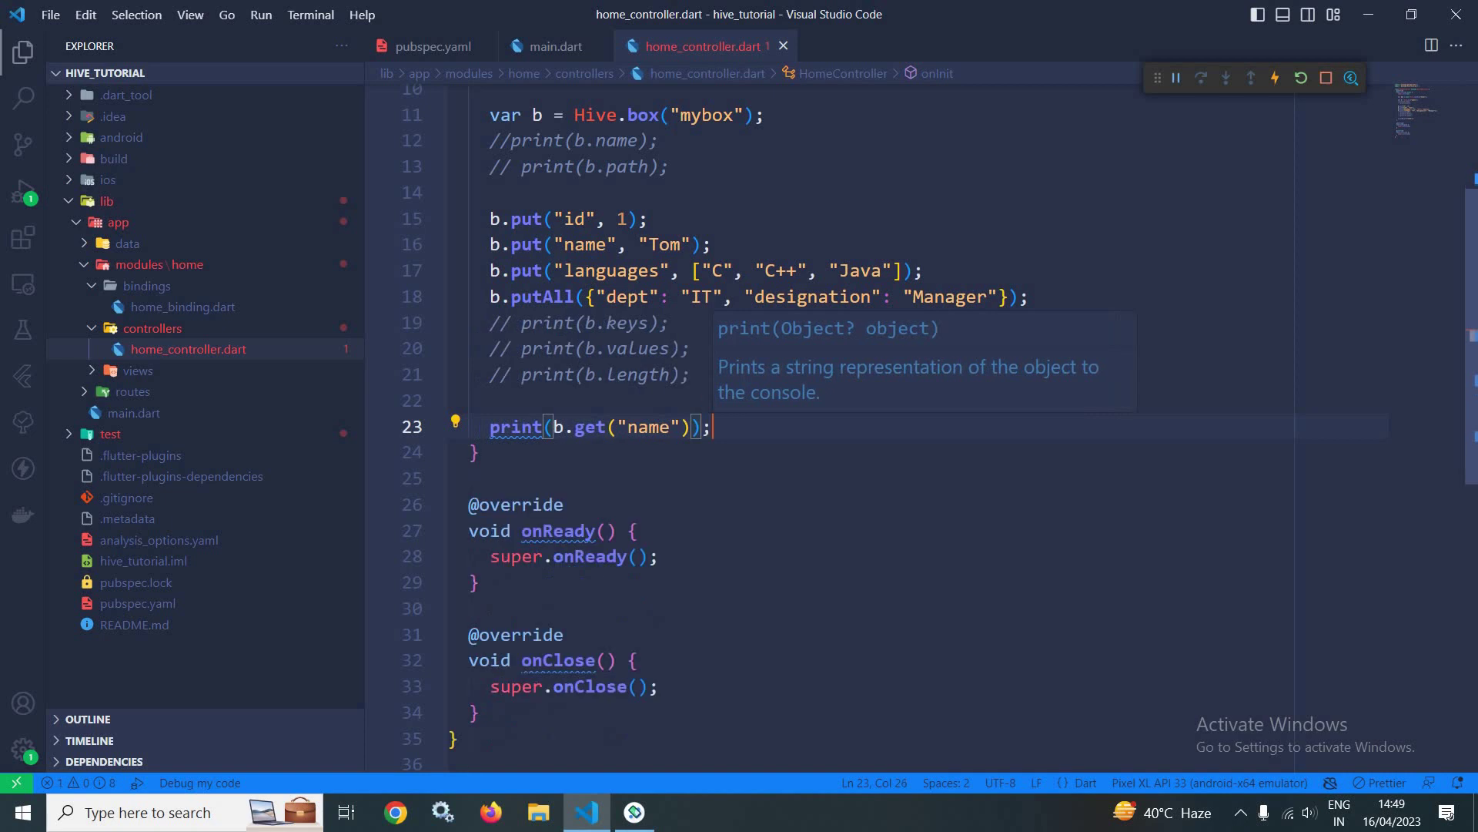
# Step: Hot restart the app and confirm the Debug Console prints Tom
pyautogui.click(580, 244)
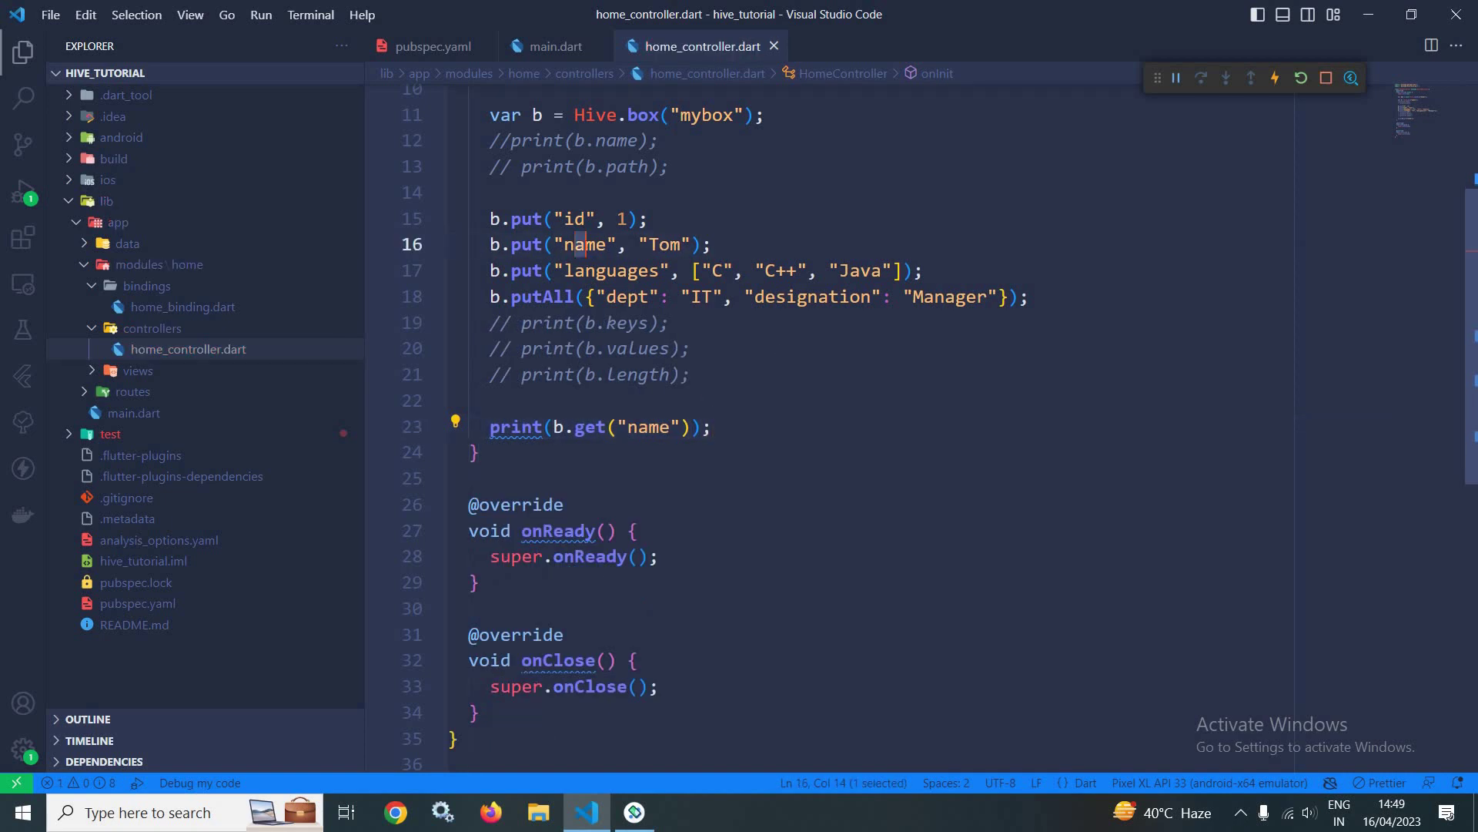
pyautogui.doubleClick(664, 244)
pyautogui.click(1302, 79)
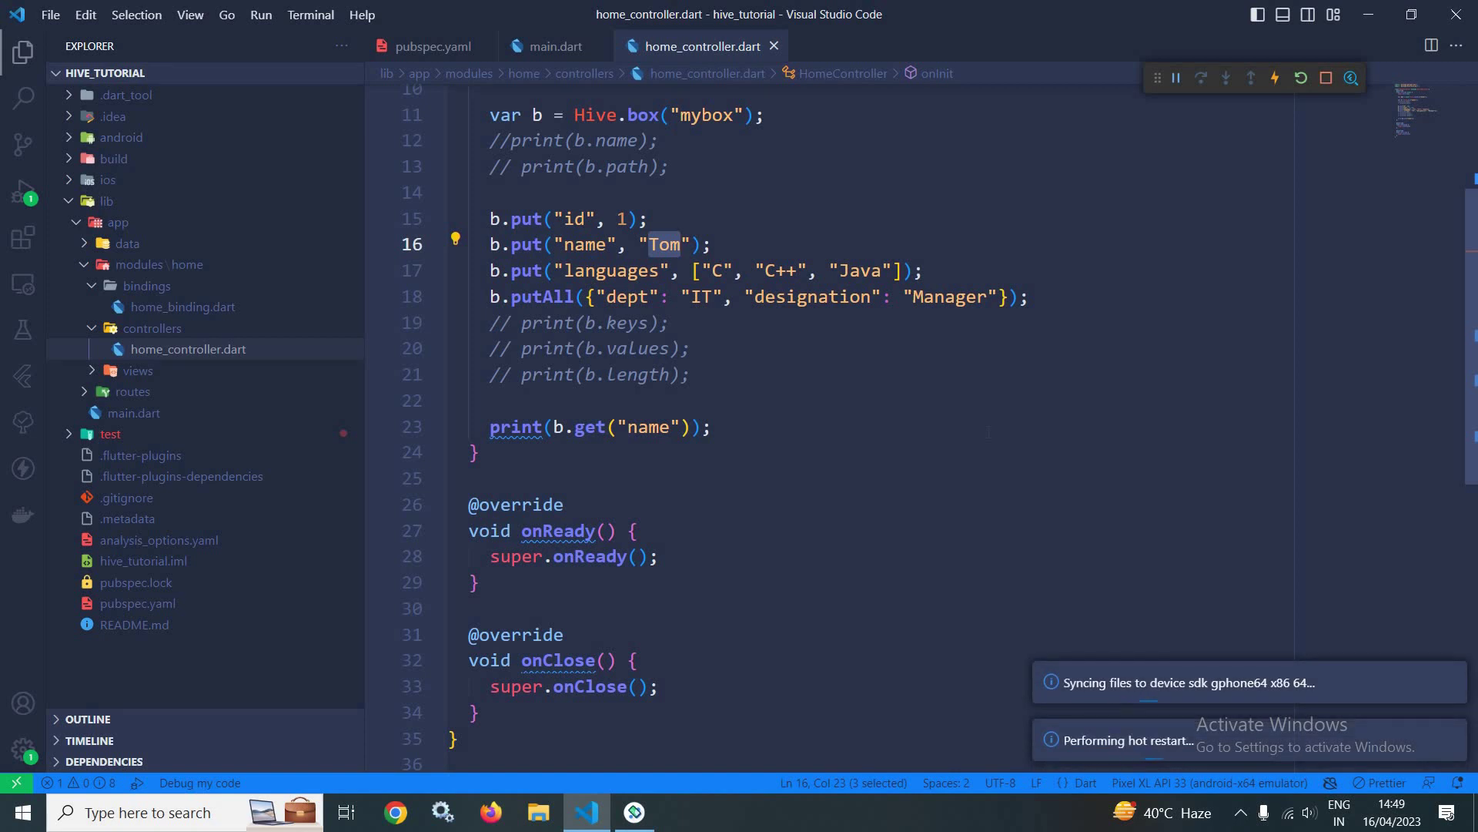
pyautogui.hotkey('ctrl', 'j')
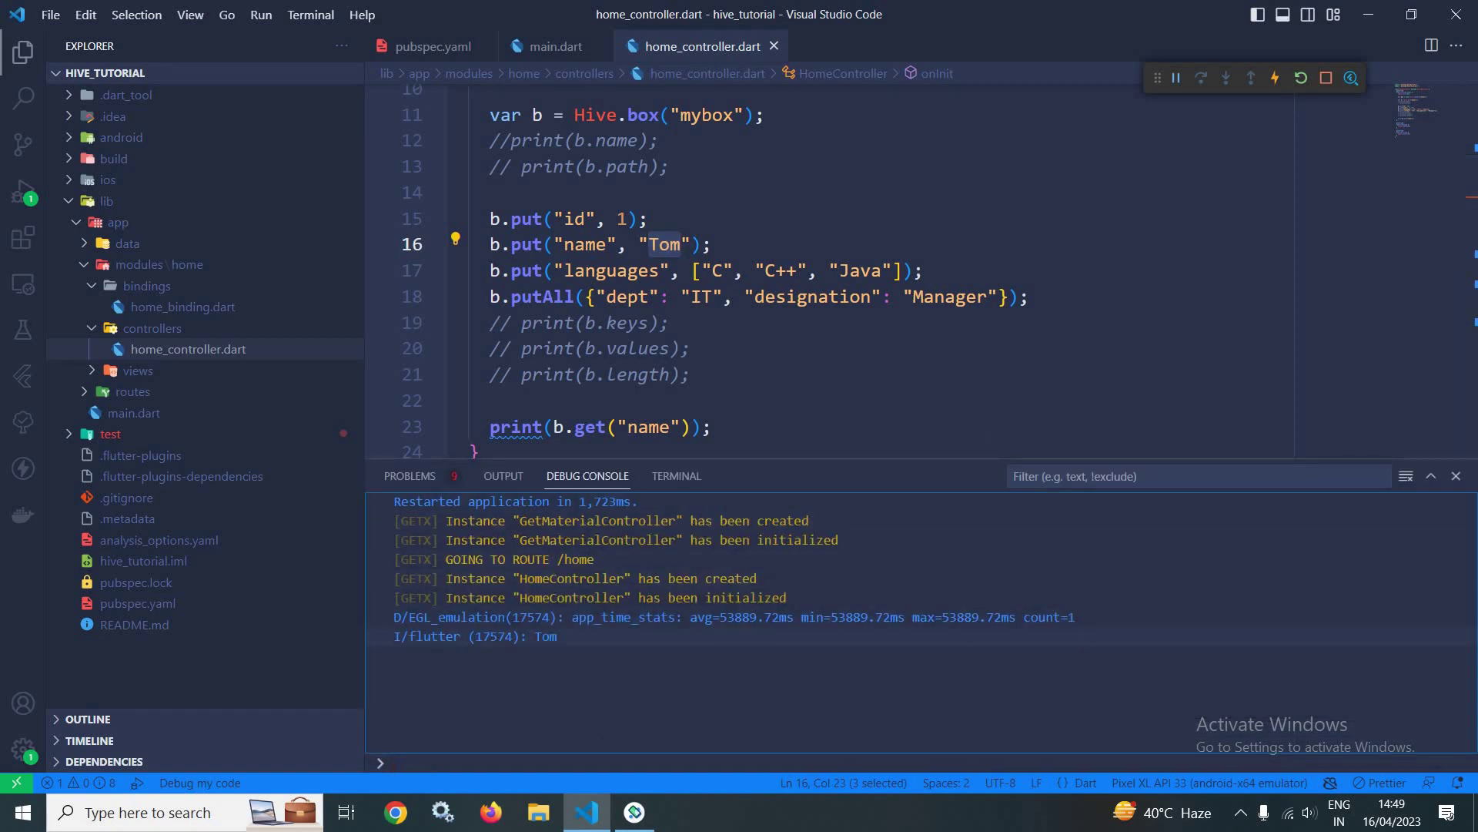
pyautogui.doubleClick(545, 636)
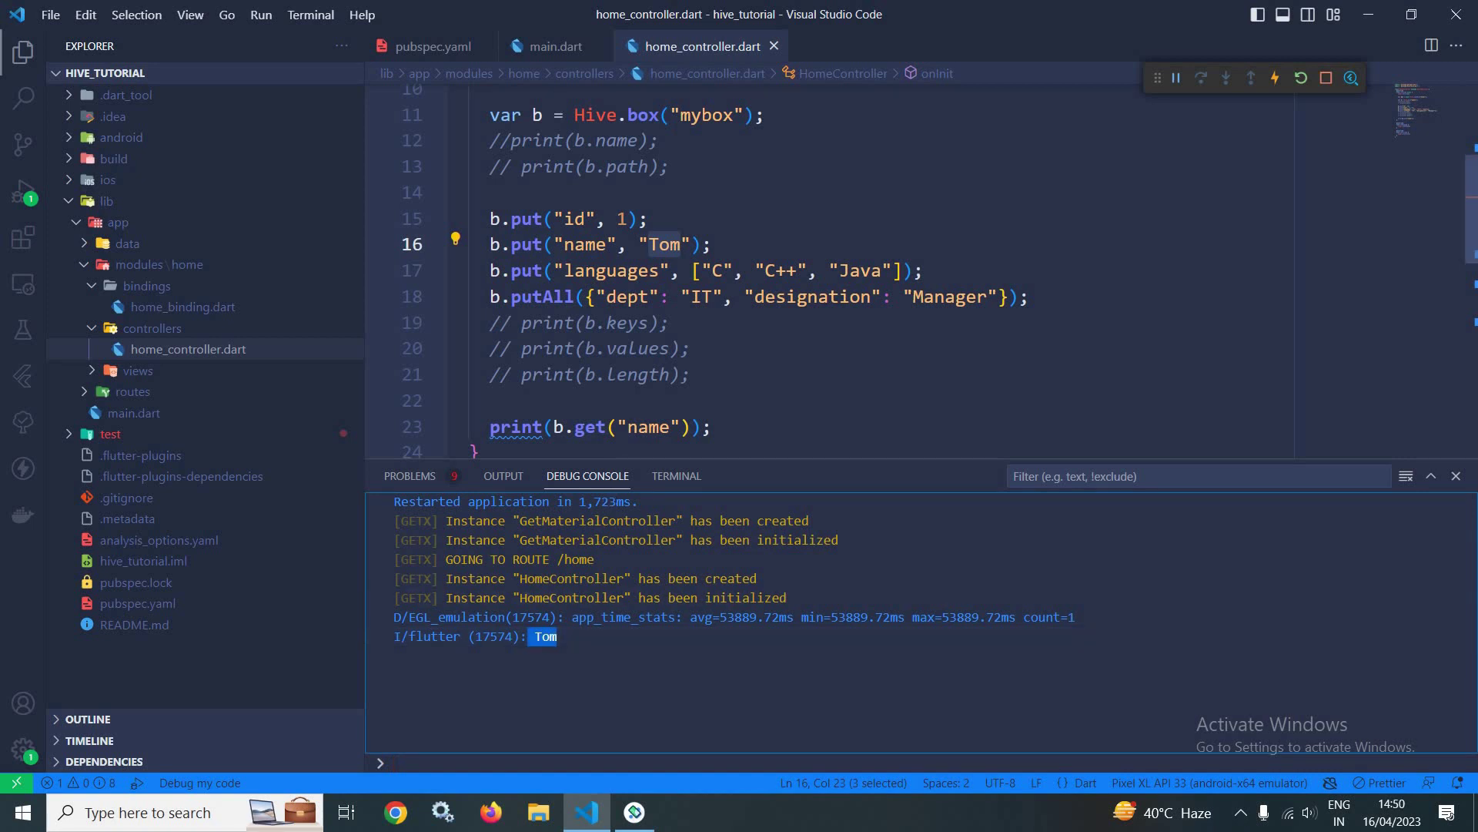
pyautogui.click(693, 375)
pyautogui.scroll(-2, 878, 265)
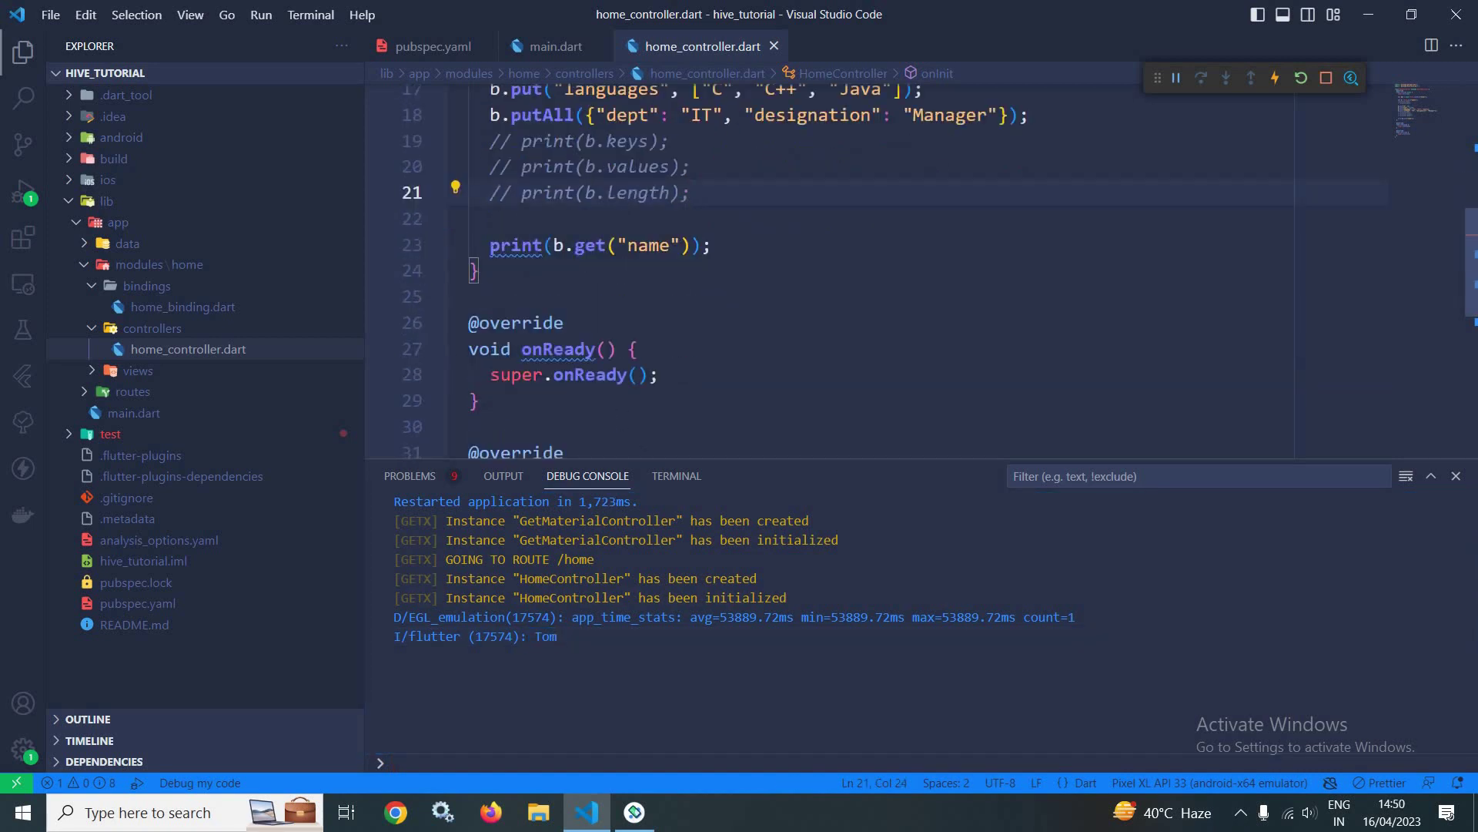
# Step: Duplicate the print(b.get("name")) line below itself and select its key for editing to id
pyautogui.moveTo(478, 245); pyautogui.dragTo(713, 245)
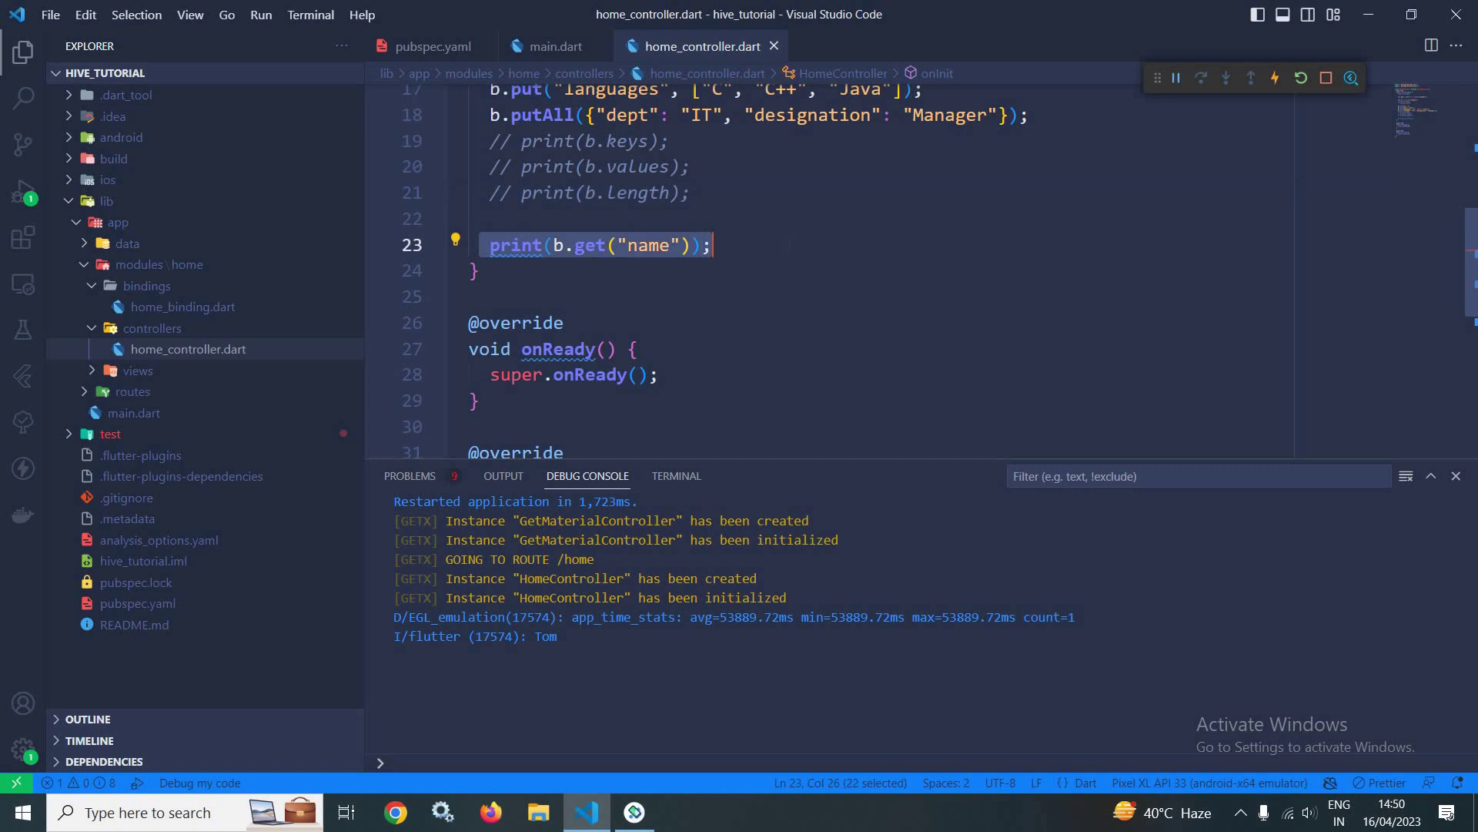
pyautogui.hotkey('ctrl', 'c')
pyautogui.press('End')
pyautogui.press('Return')
pyautogui.hotkey('ctrl', 'v')
pyautogui.click(654, 271)
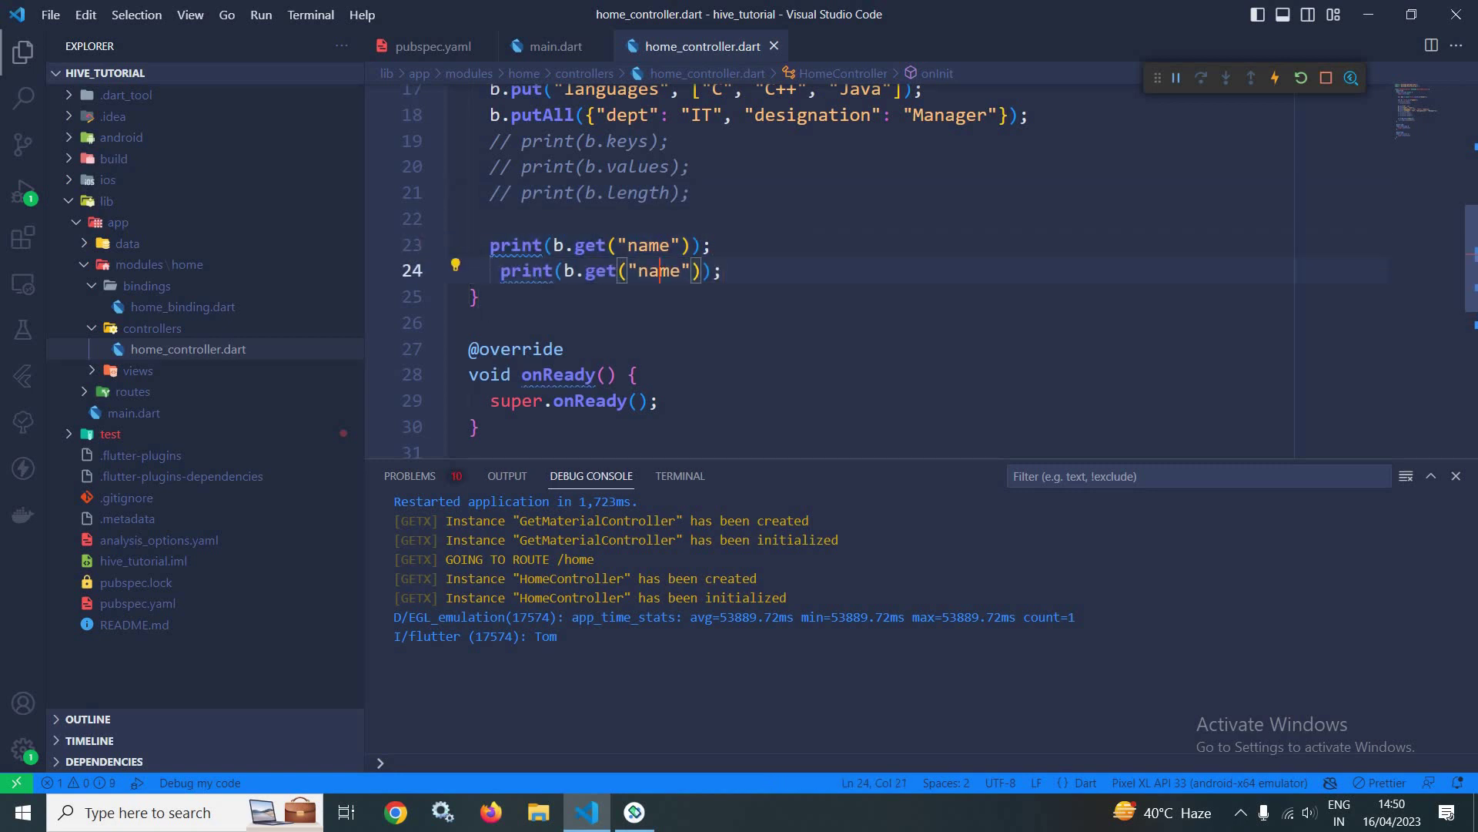
pyautogui.doubleClick(656, 271)
pyautogui.write('id')
# Step: Duplicate the id print line and change the copy's key on line 25 to languages
pyautogui.press('Home')
pyautogui.hotkey('shift', 'End')
pyautogui.press('End')
pyautogui.press('Return')
pyautogui.hotkey('ctrl', 'v')
pyautogui.scroll(1, 941, 272)
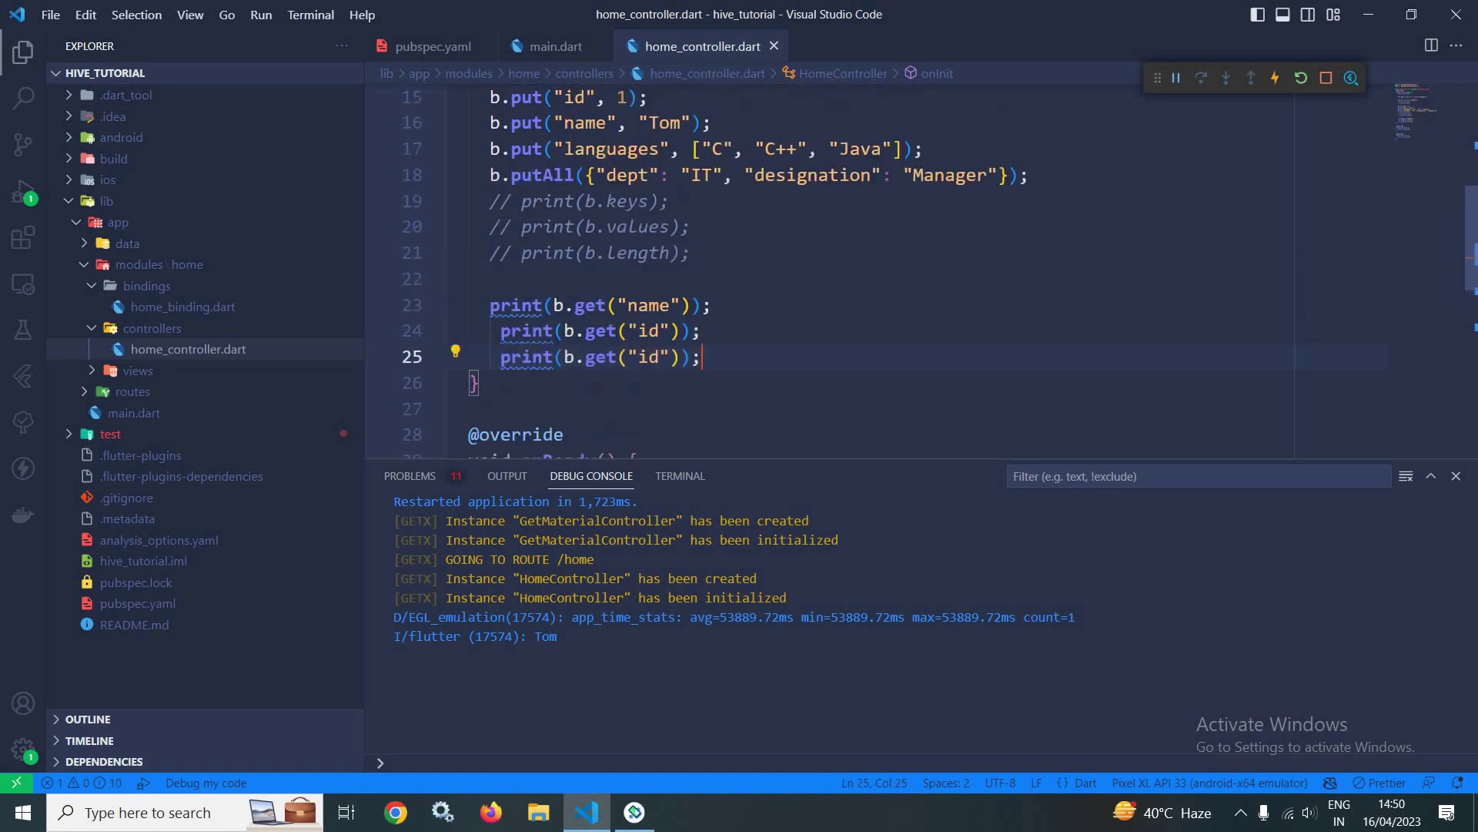
pyautogui.click(909, 149)
pyautogui.doubleClick(601, 149)
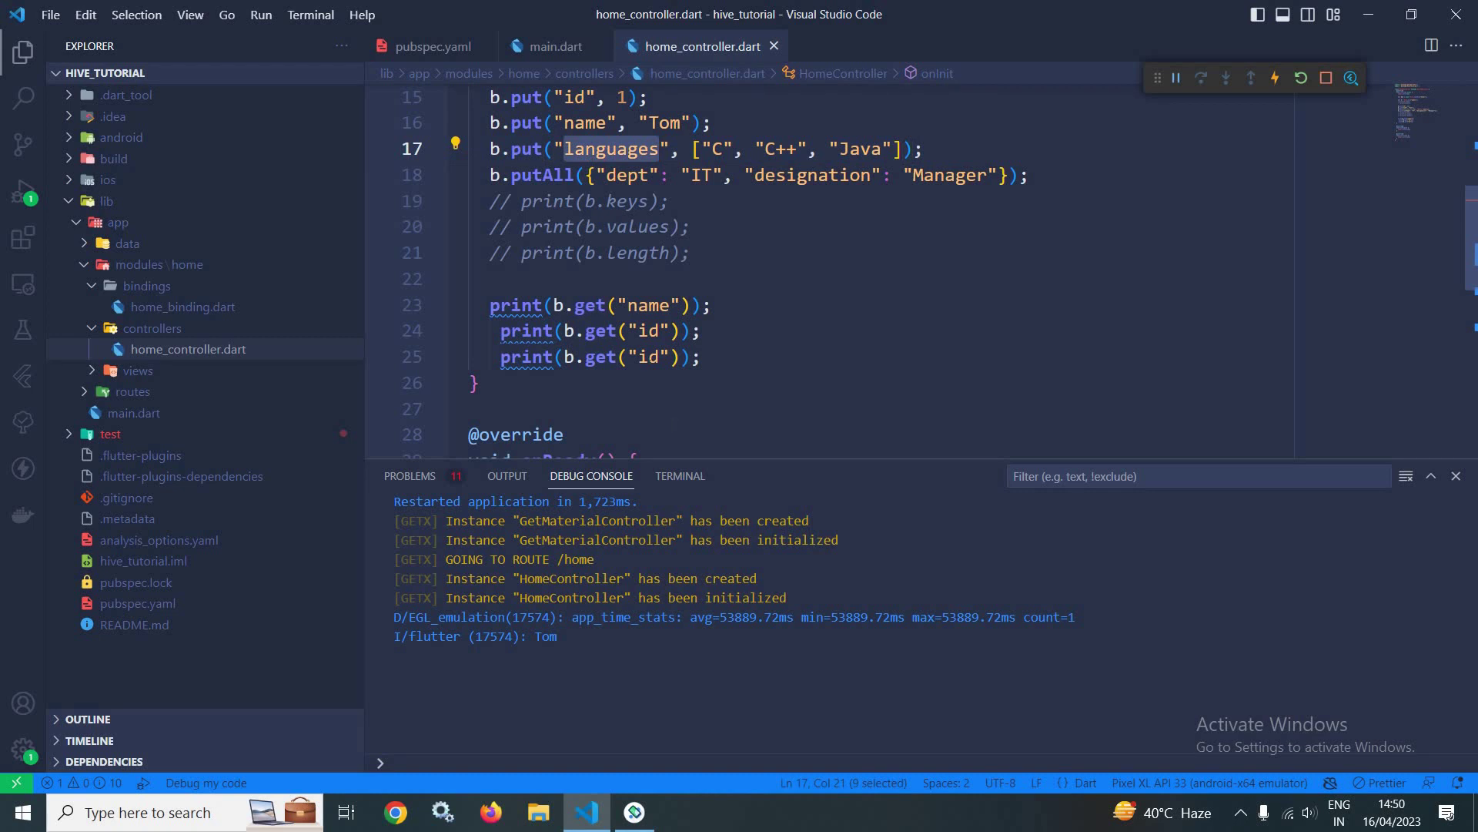
pyautogui.doubleClick(649, 357)
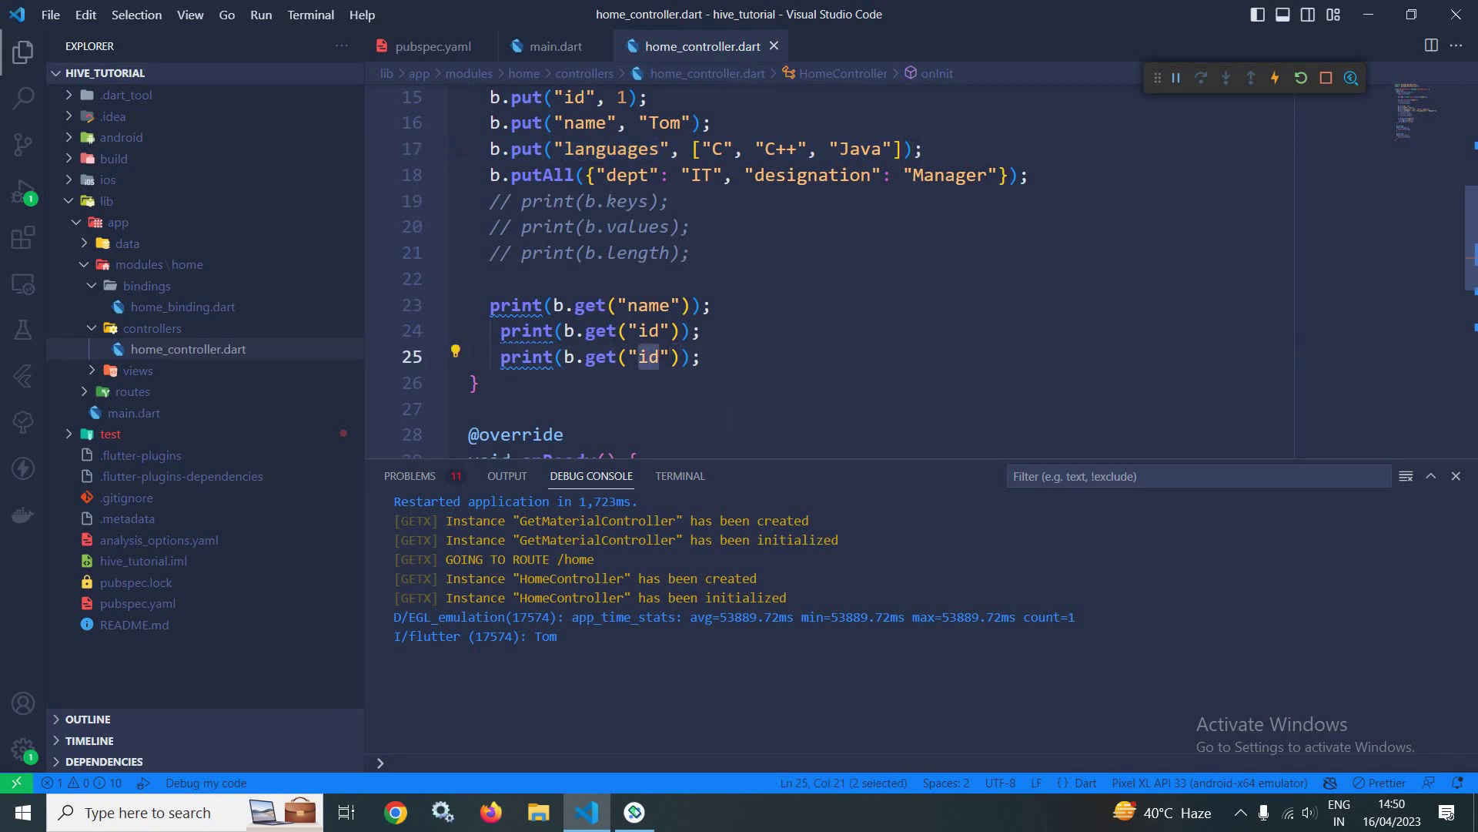
pyautogui.hotkey('ctrl', 'v')
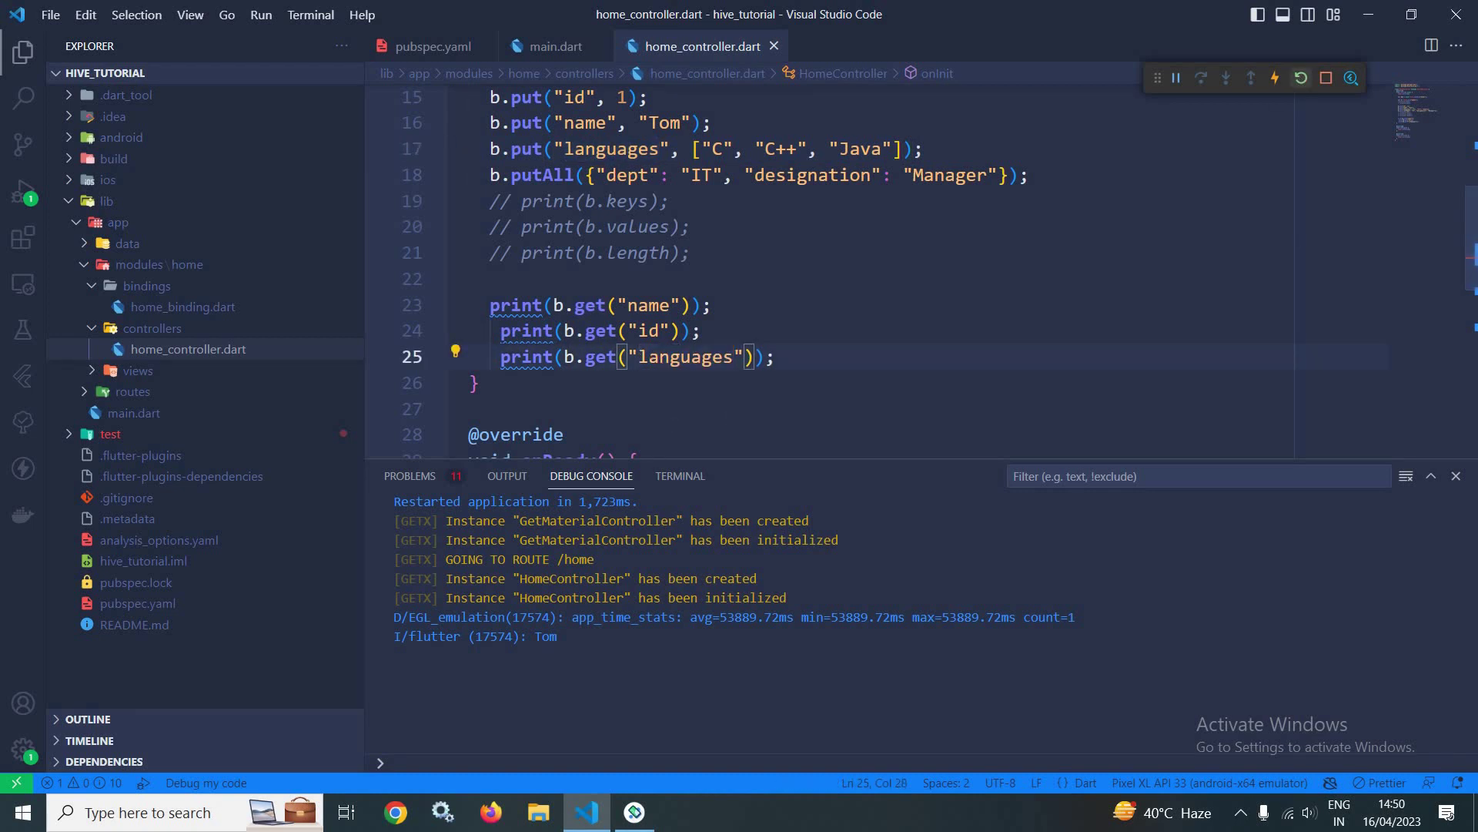
# Step: Hot restart with Ctrl+Shift+F5 and check the console prints Tom, 1 and [C, C++, Java]
pyautogui.hotkey('ctrl', 'shift', 'F5')
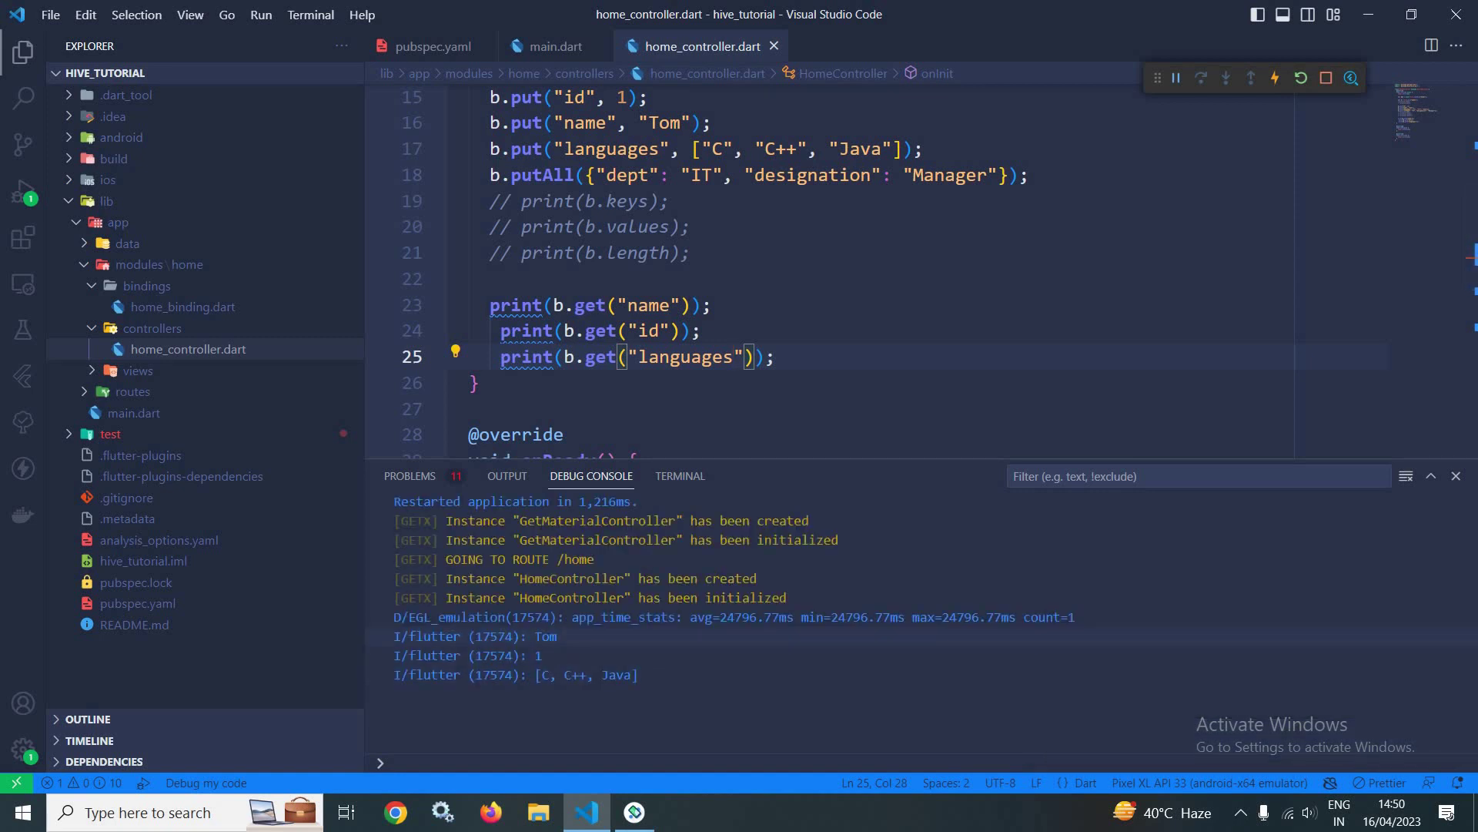
pyautogui.doubleClick(545, 635)
pyautogui.doubleClick(537, 655)
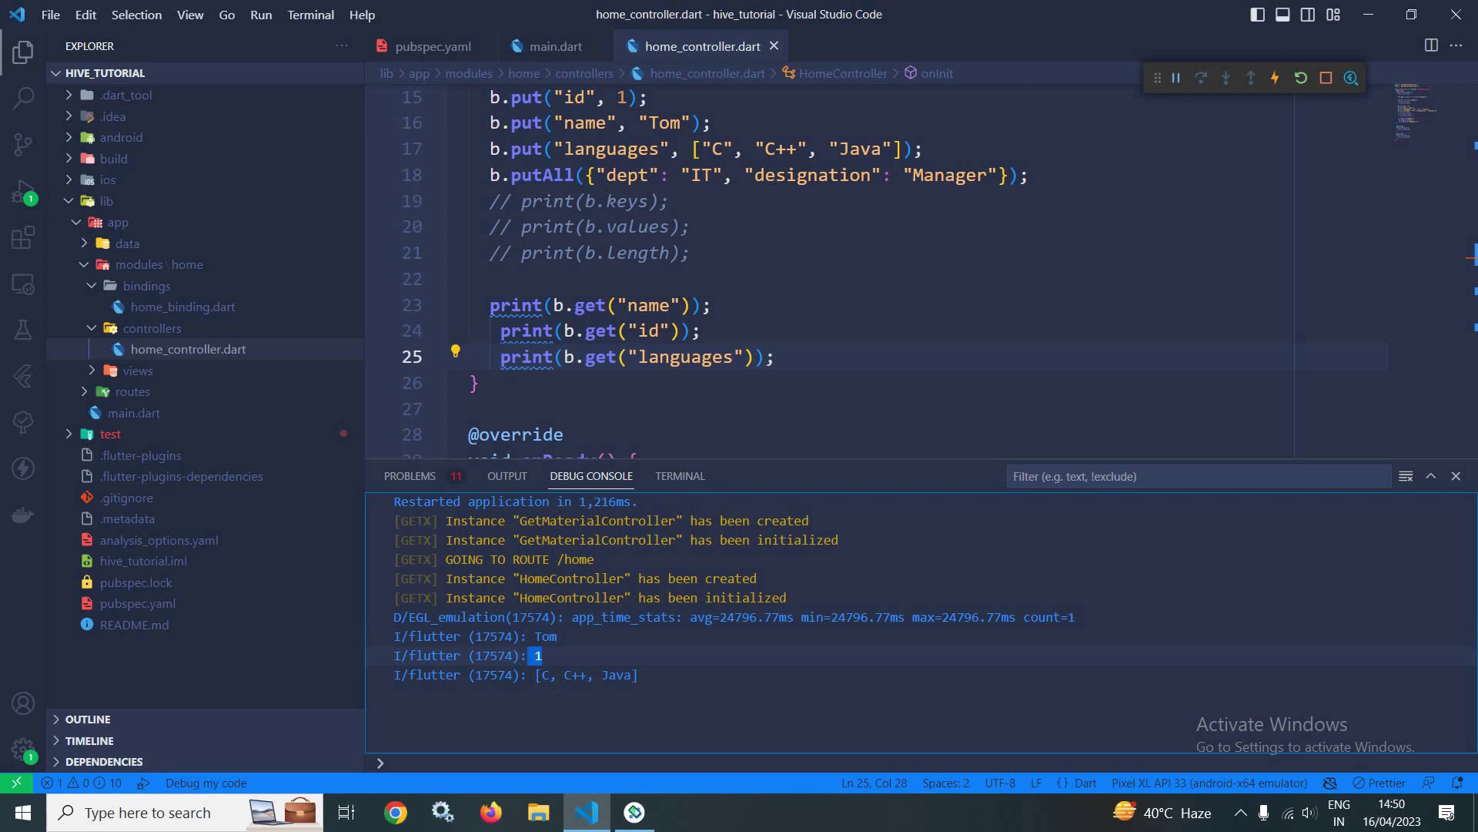
pyautogui.moveTo(537, 675); pyautogui.dragTo(637, 674)
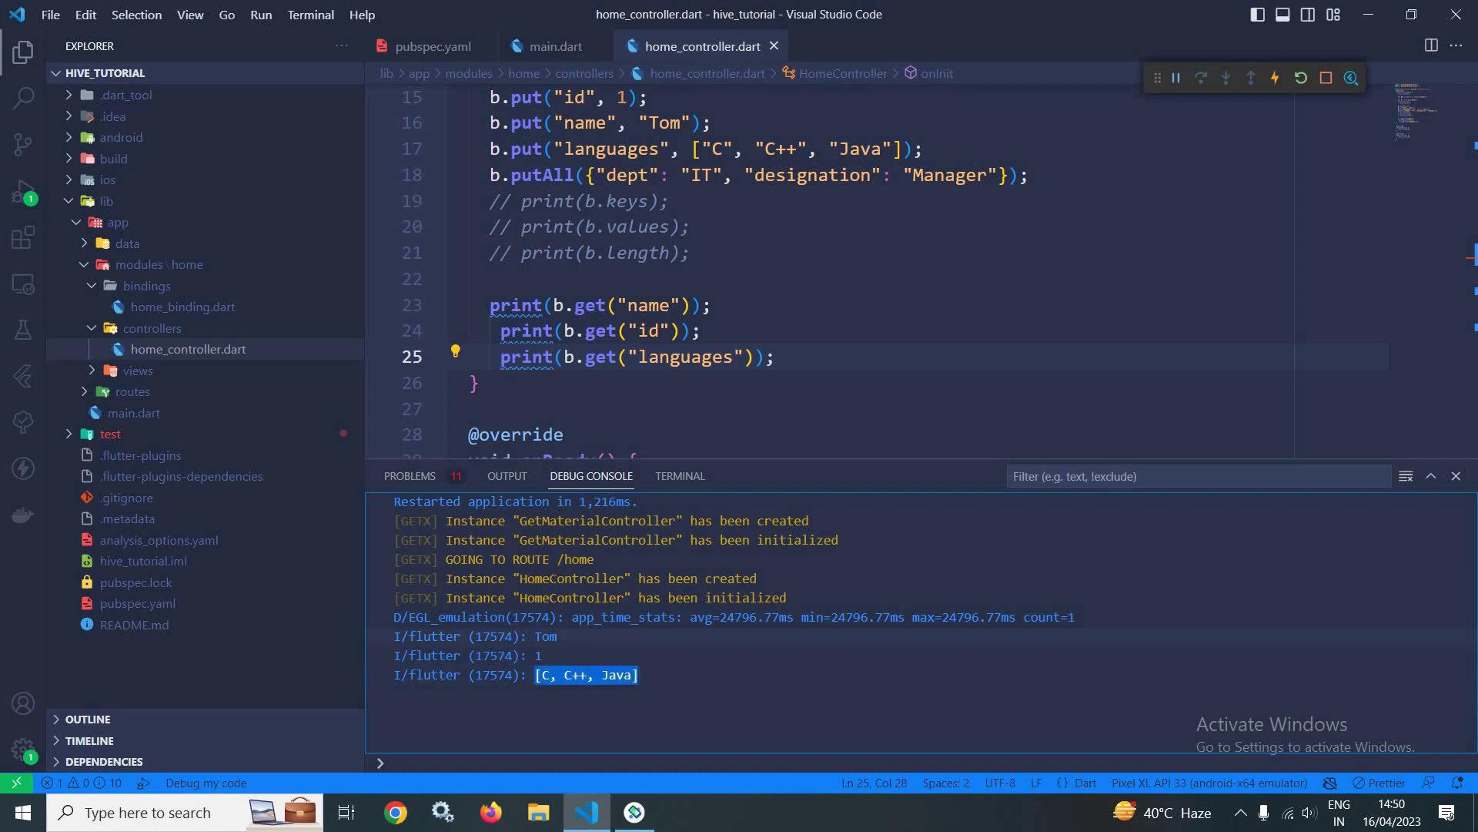
pyautogui.click(786, 358)
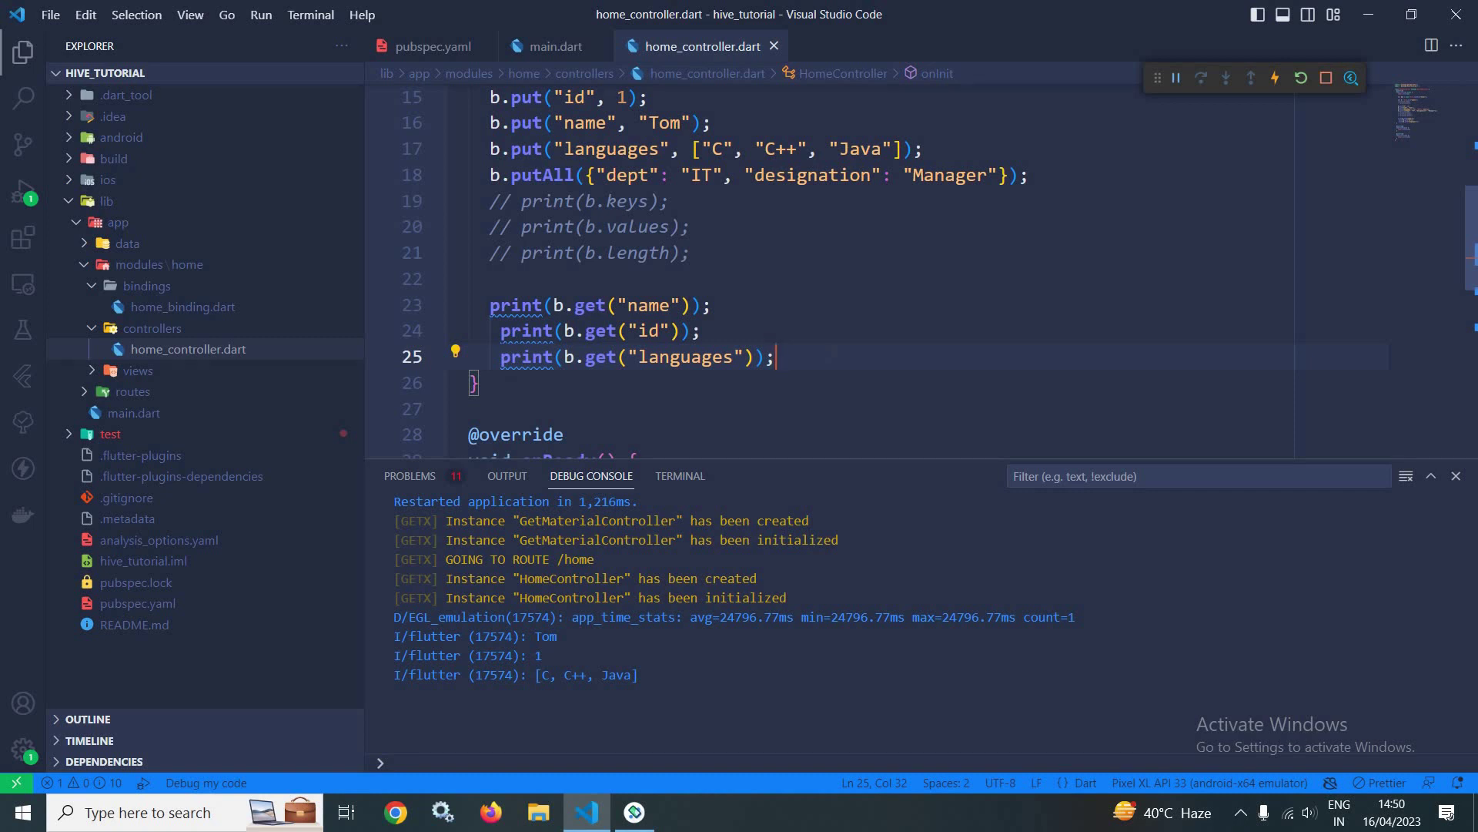
# Step: Add print(b.get("x")) on line 27, hot restart, and confirm the console prints null
pyautogui.moveTo(501, 357); pyautogui.dragTo(776, 358)
pyautogui.hotkey('ctrl', 'c')
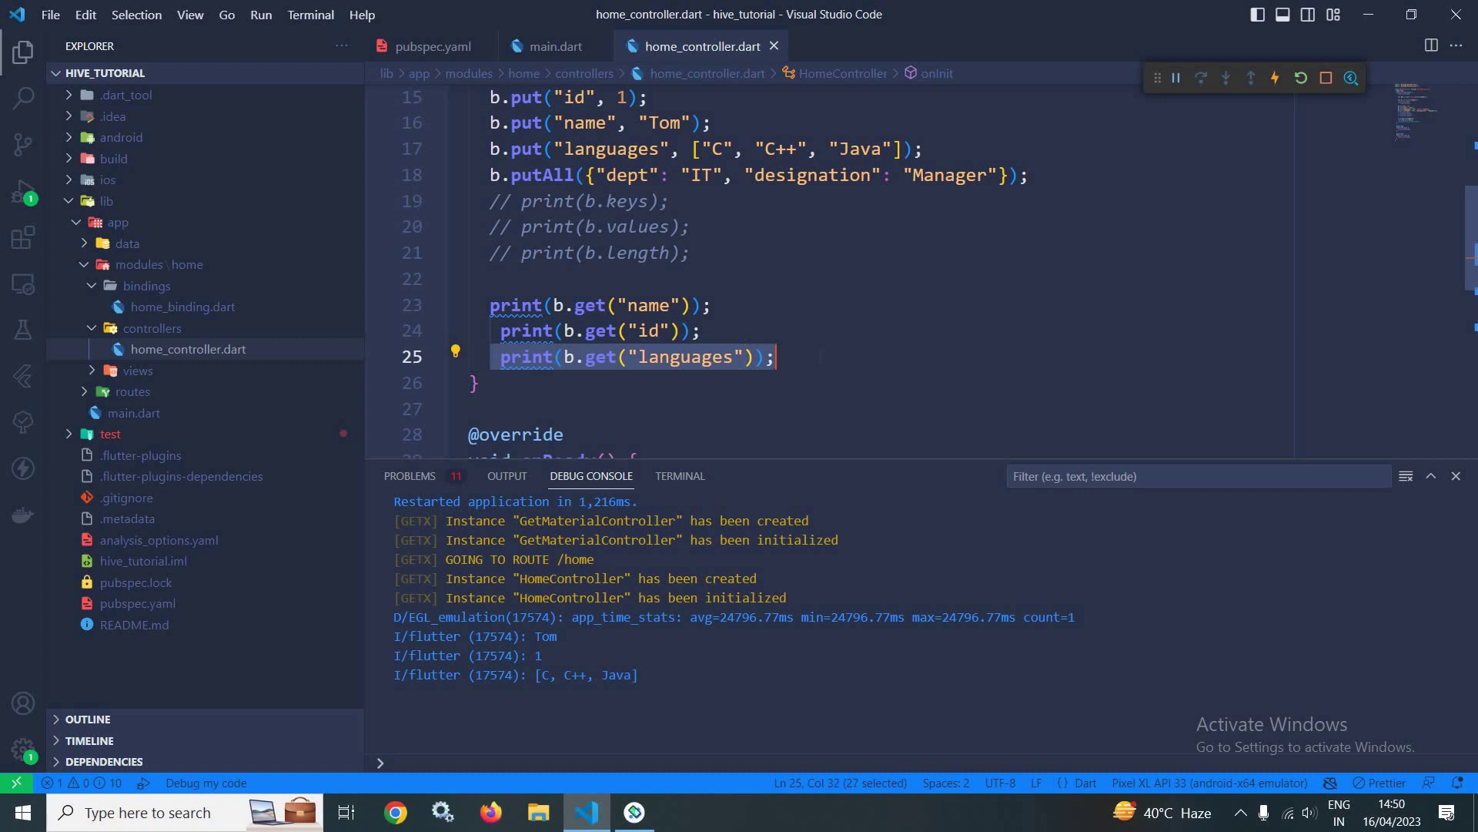
pyautogui.press('End')
pyautogui.press('Return')
pyautogui.press('Return')
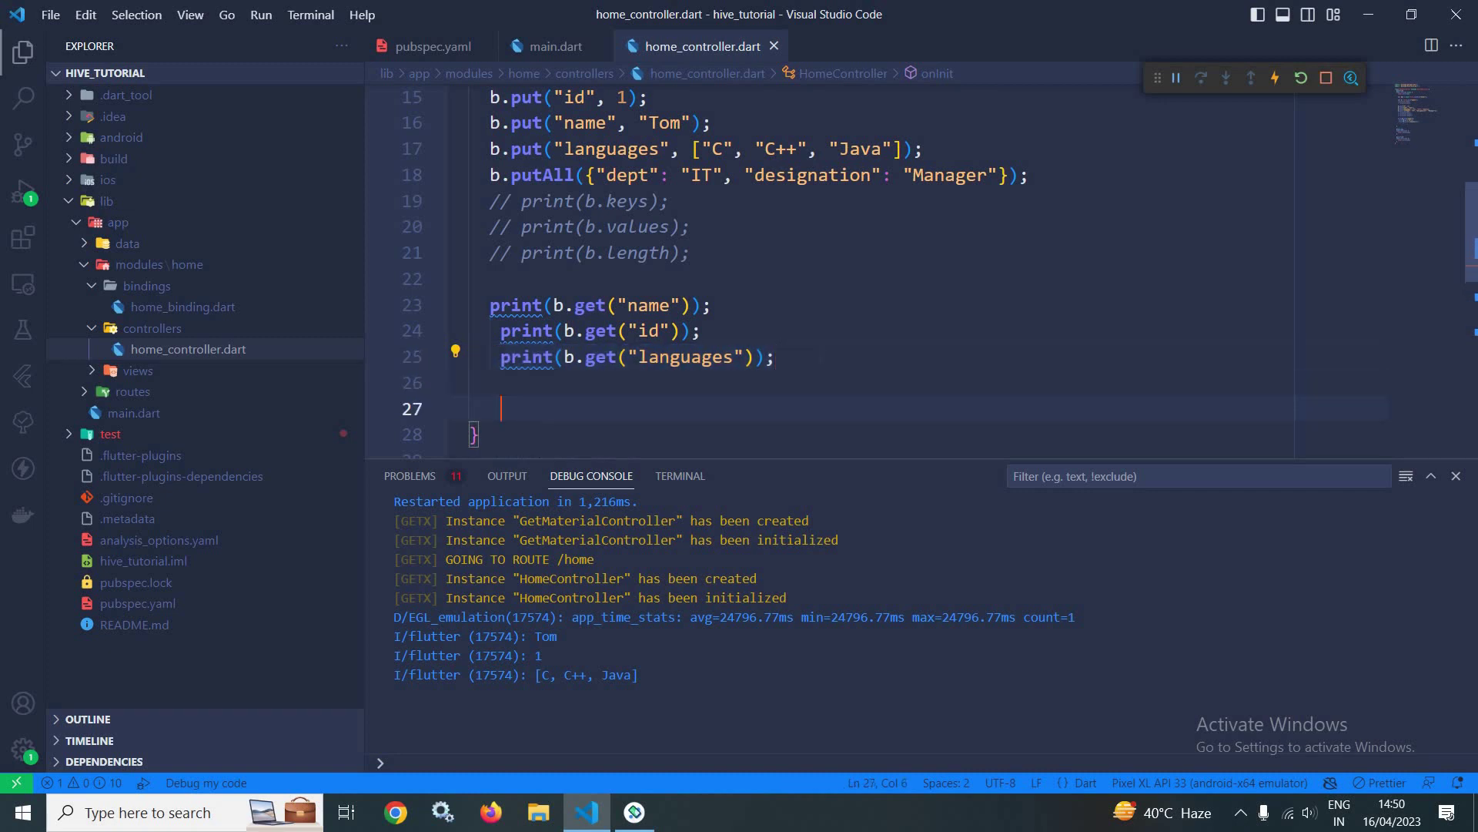
pyautogui.hotkey('ctrl', 'v')
pyautogui.doubleClick(711, 409)
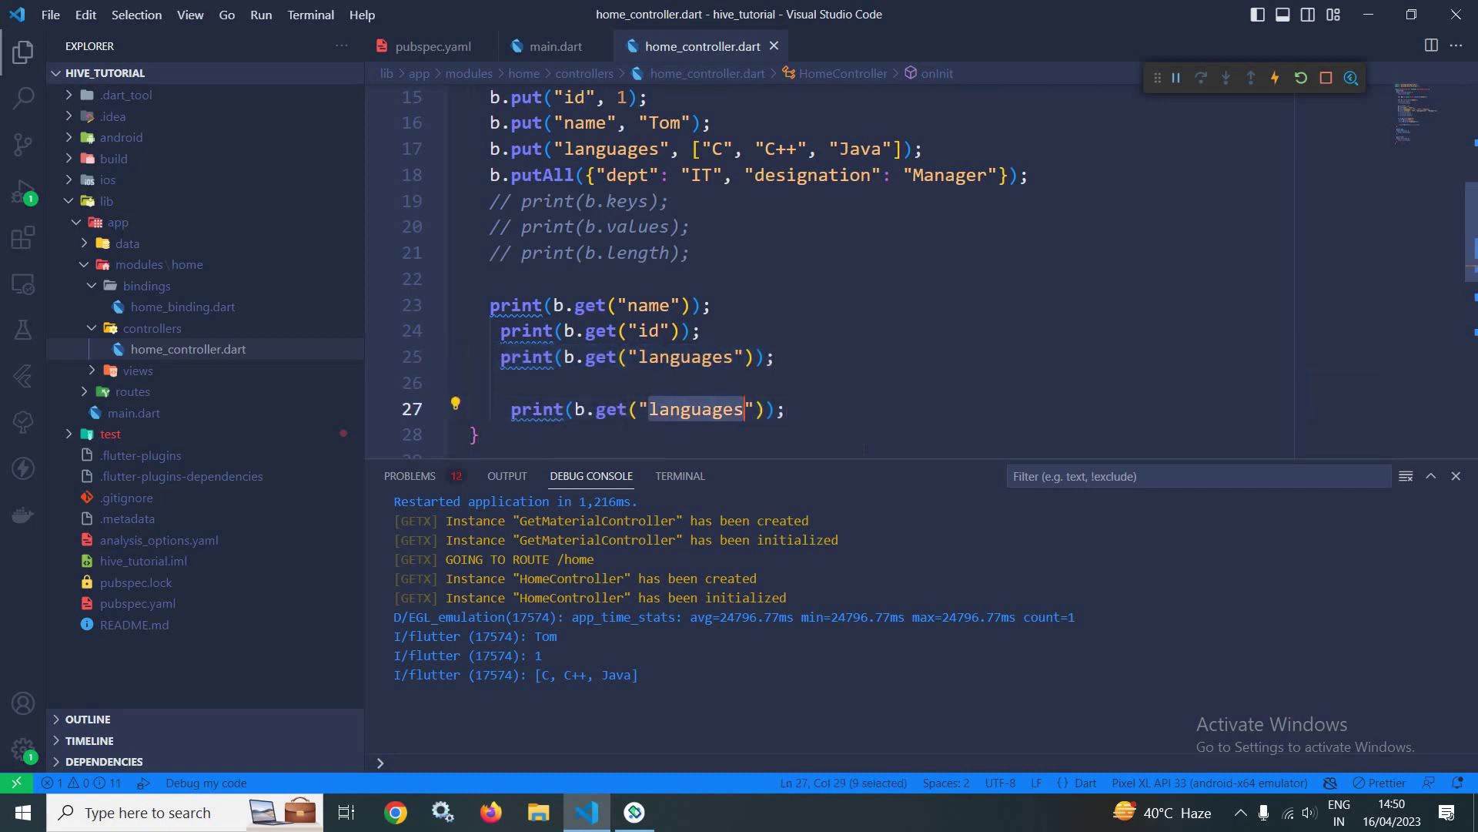
pyautogui.write('x')
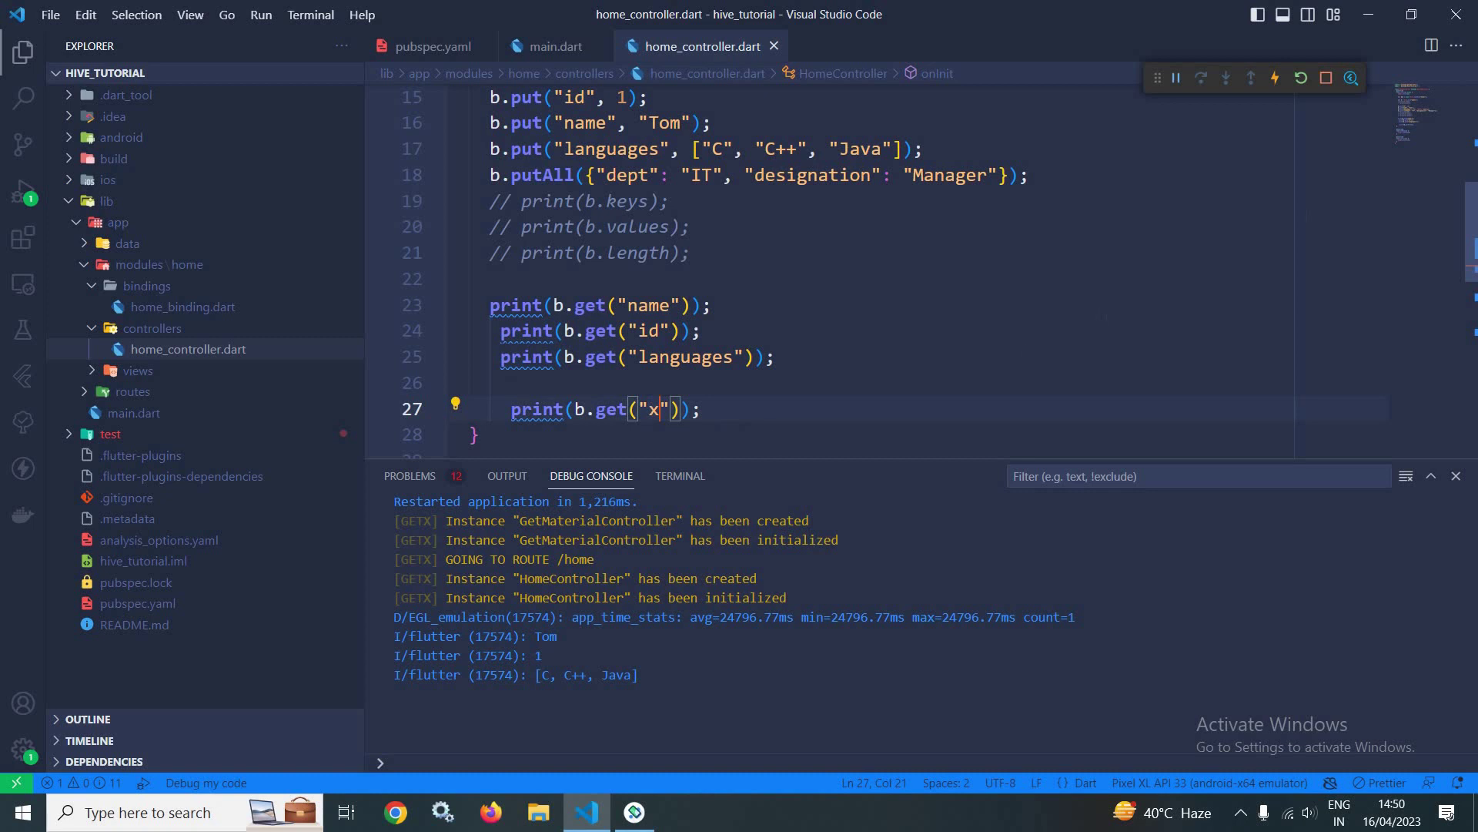
pyautogui.click(1302, 80)
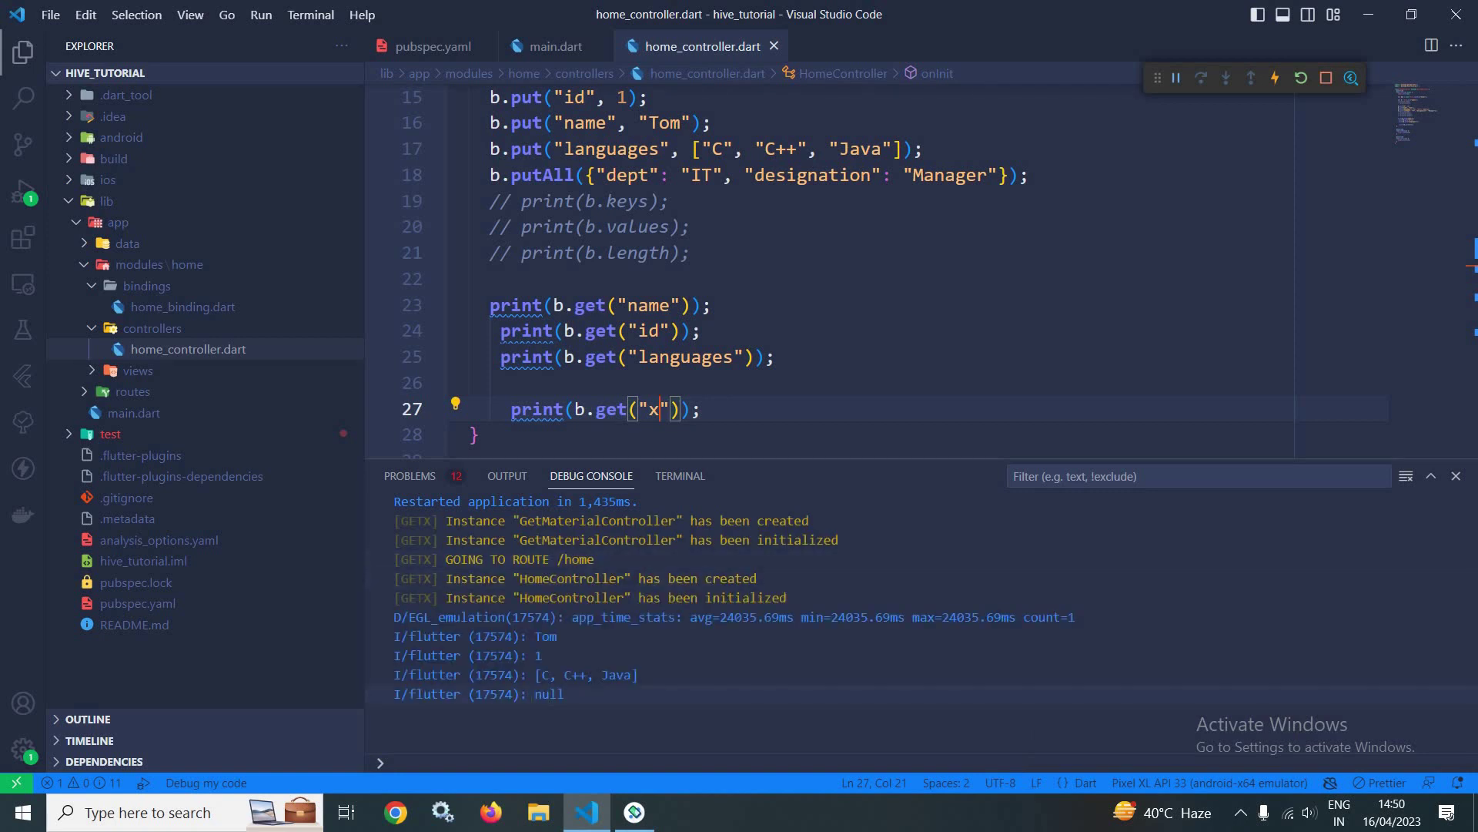
pyautogui.moveTo(529, 695); pyautogui.dragTo(565, 694)
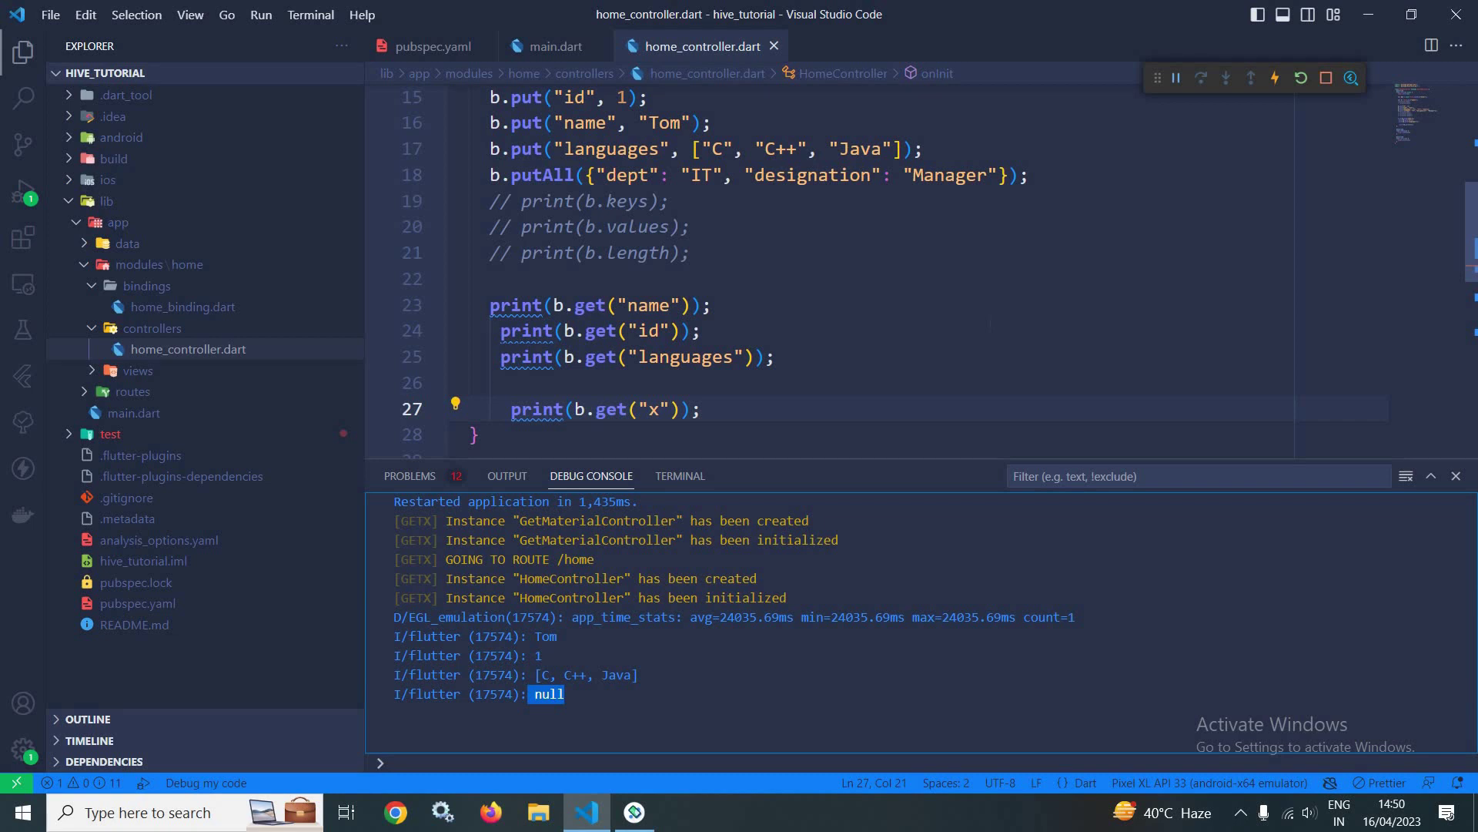
pyautogui.scroll(-1, 809, 272)
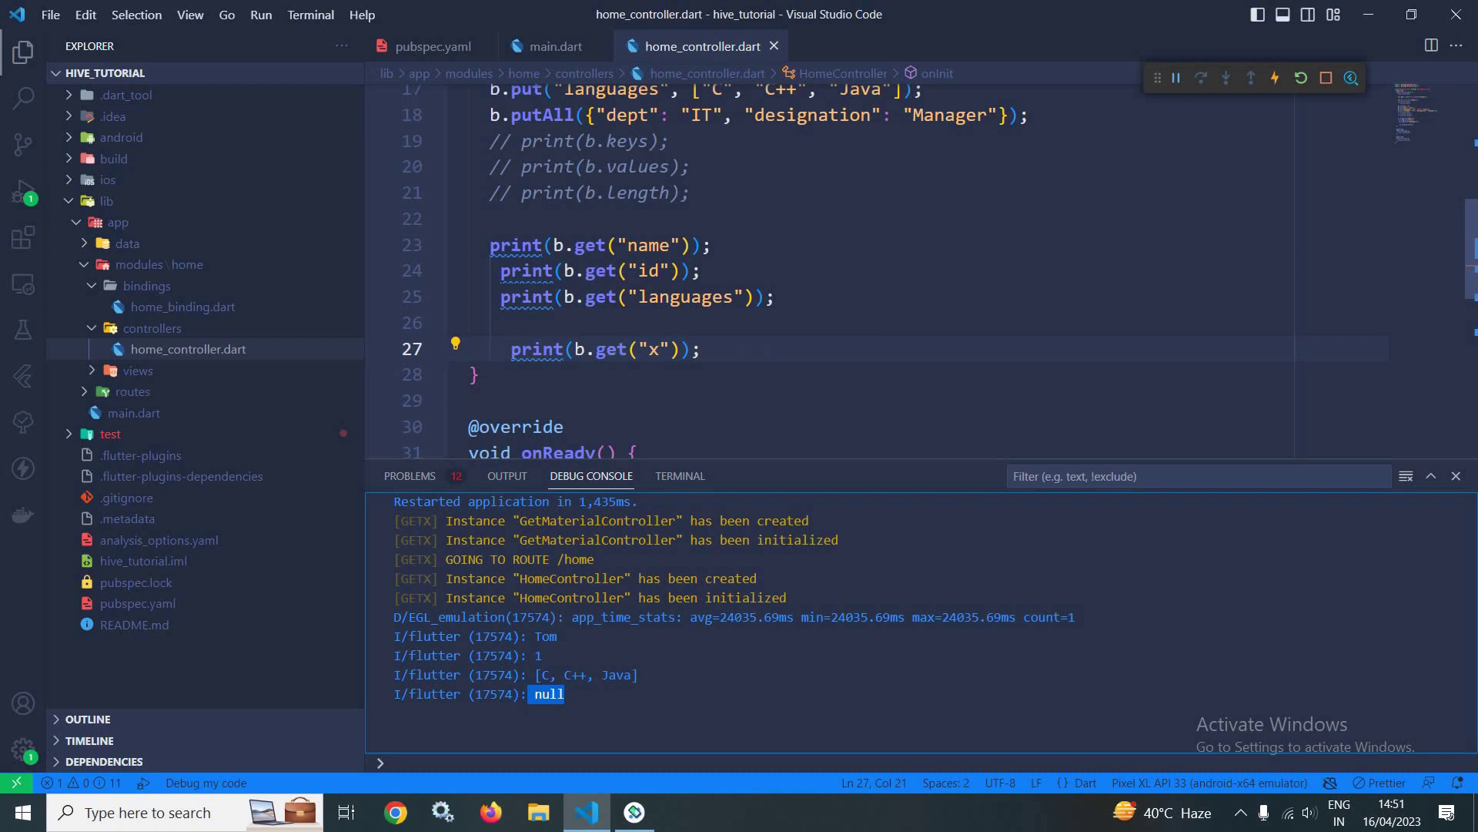
# Step: Duplicate the x lookup onto line 28, adding defaultValue: "This is default value" to get()
pyautogui.moveTo(510, 350); pyautogui.dragTo(701, 349)
pyautogui.click(701, 349)
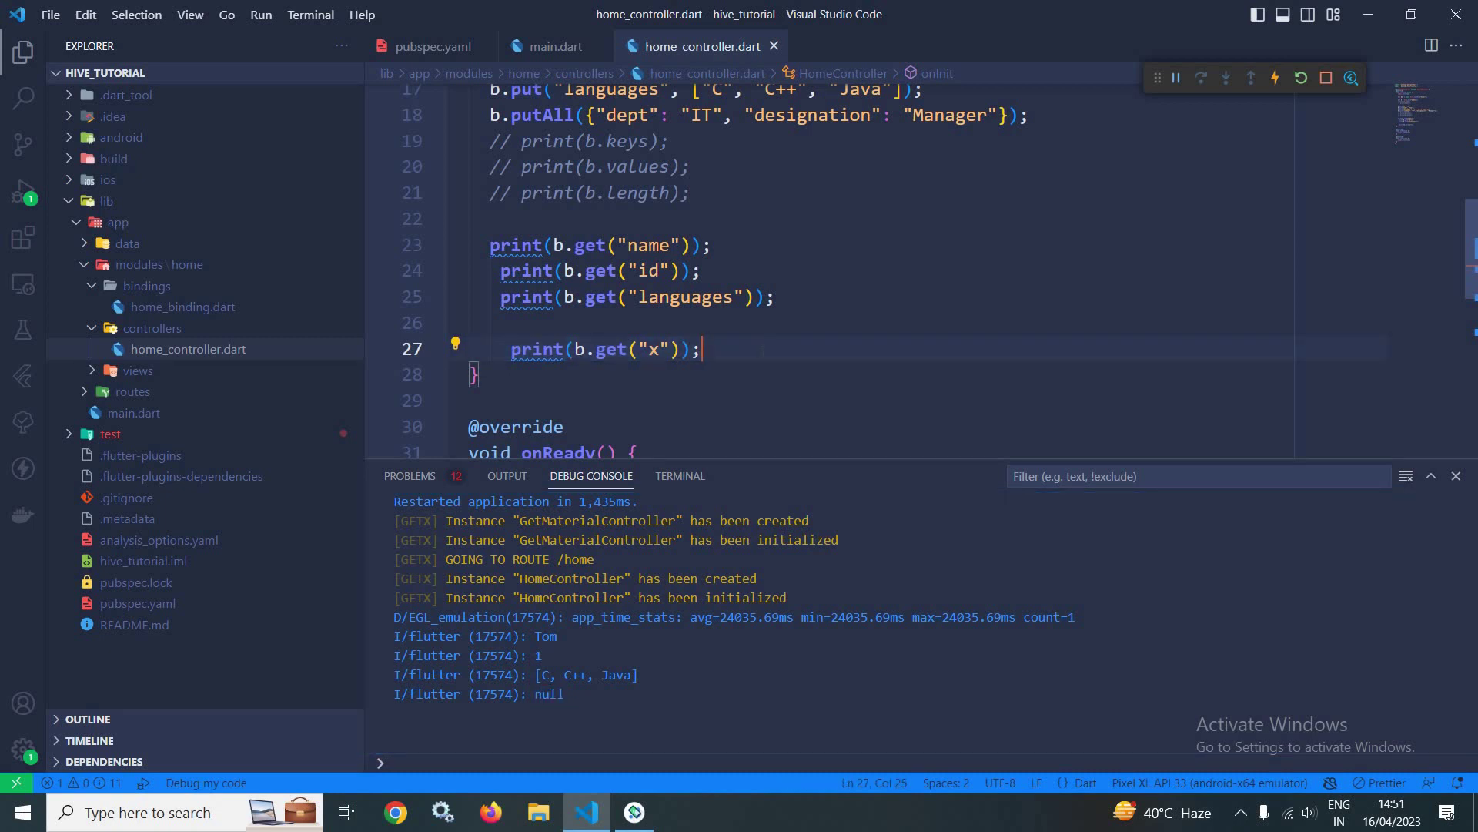
pyautogui.press('Return')
pyautogui.write('print(b.get("x"));')
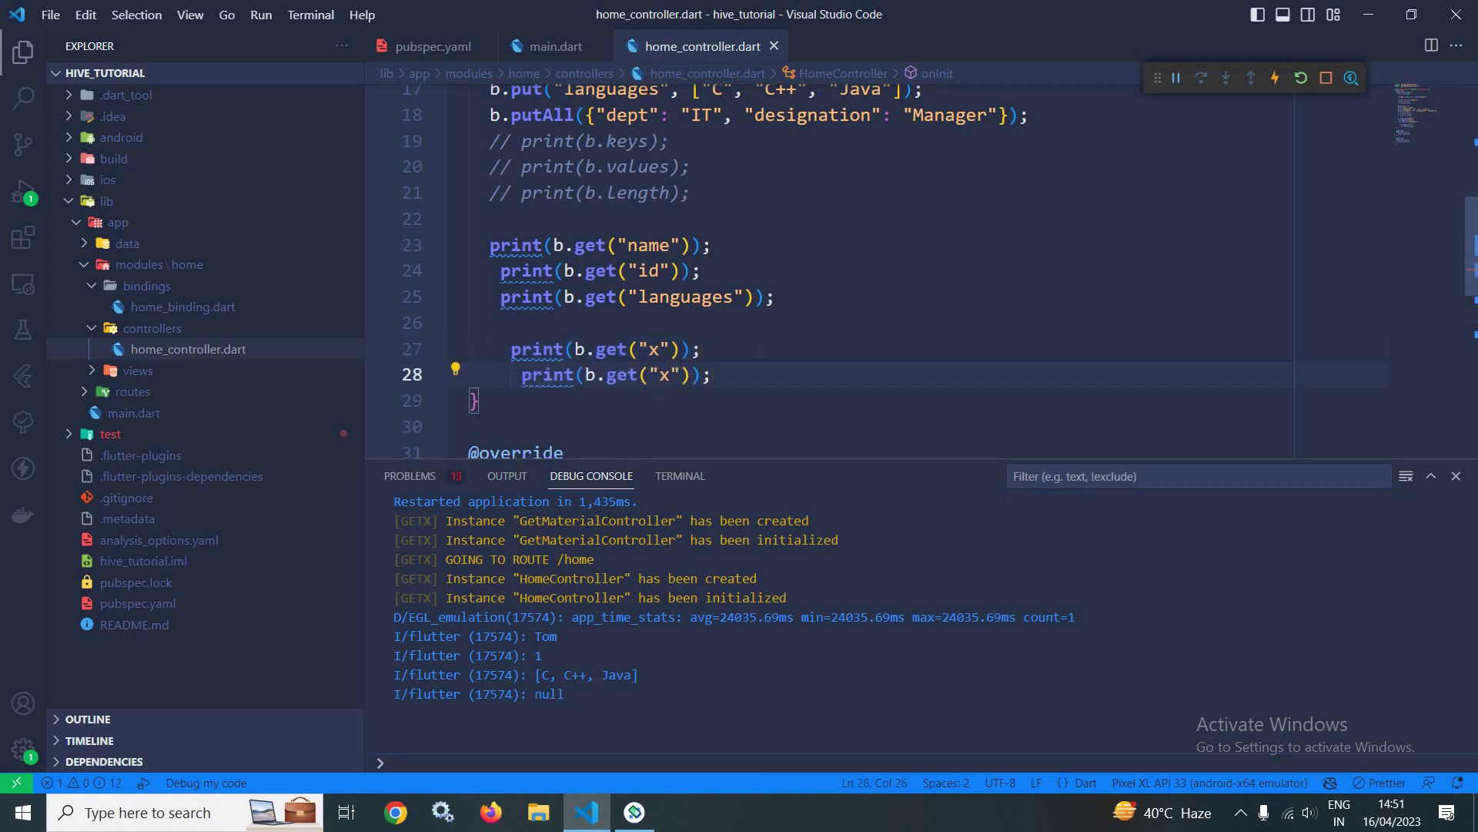
pyautogui.press('Left')
pyautogui.press('Left')
pyautogui.press('Left')
pyautogui.write(',def')
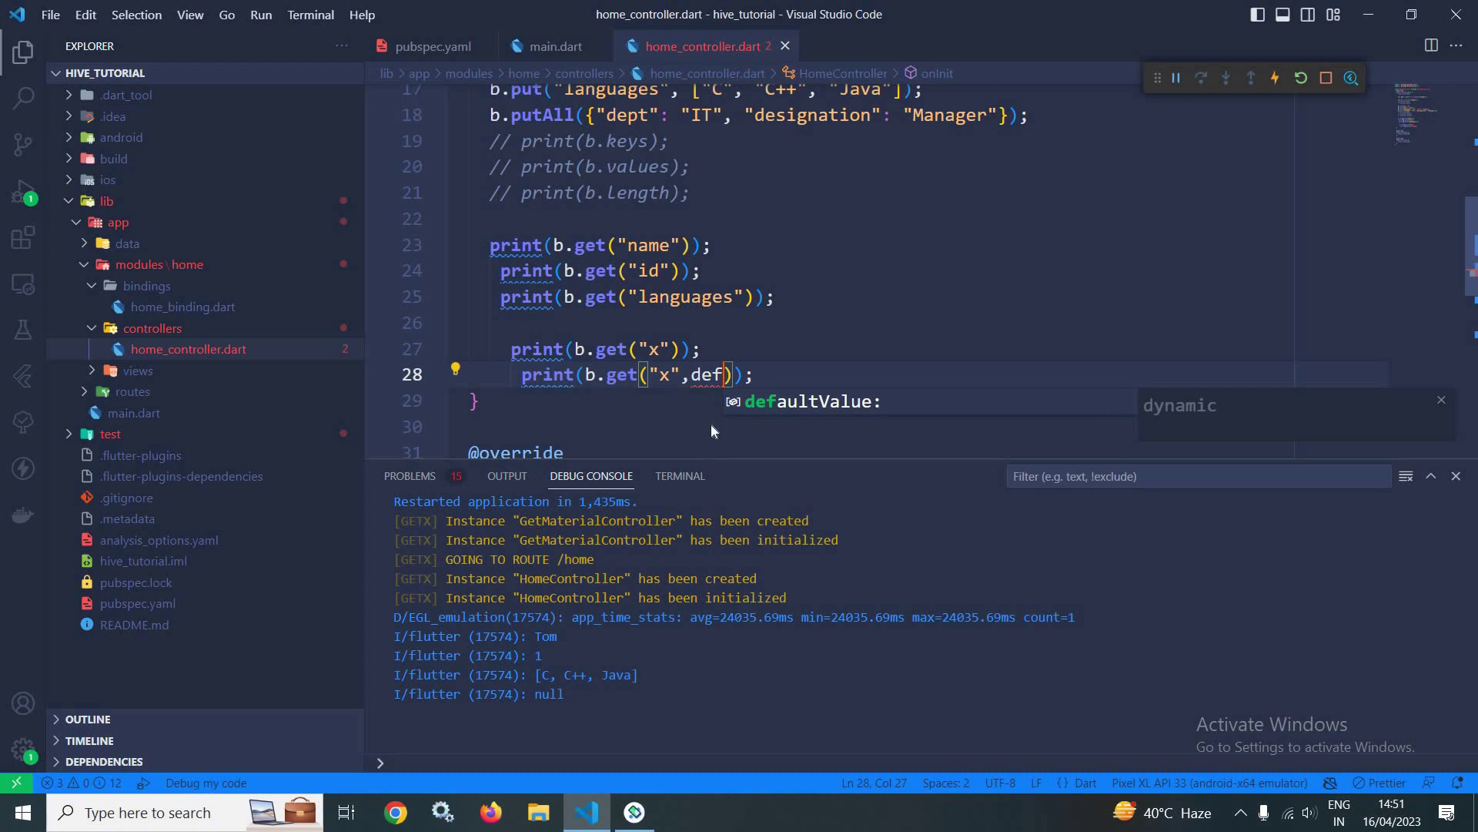
pyautogui.press('Tab')
pyautogui.write('"T')
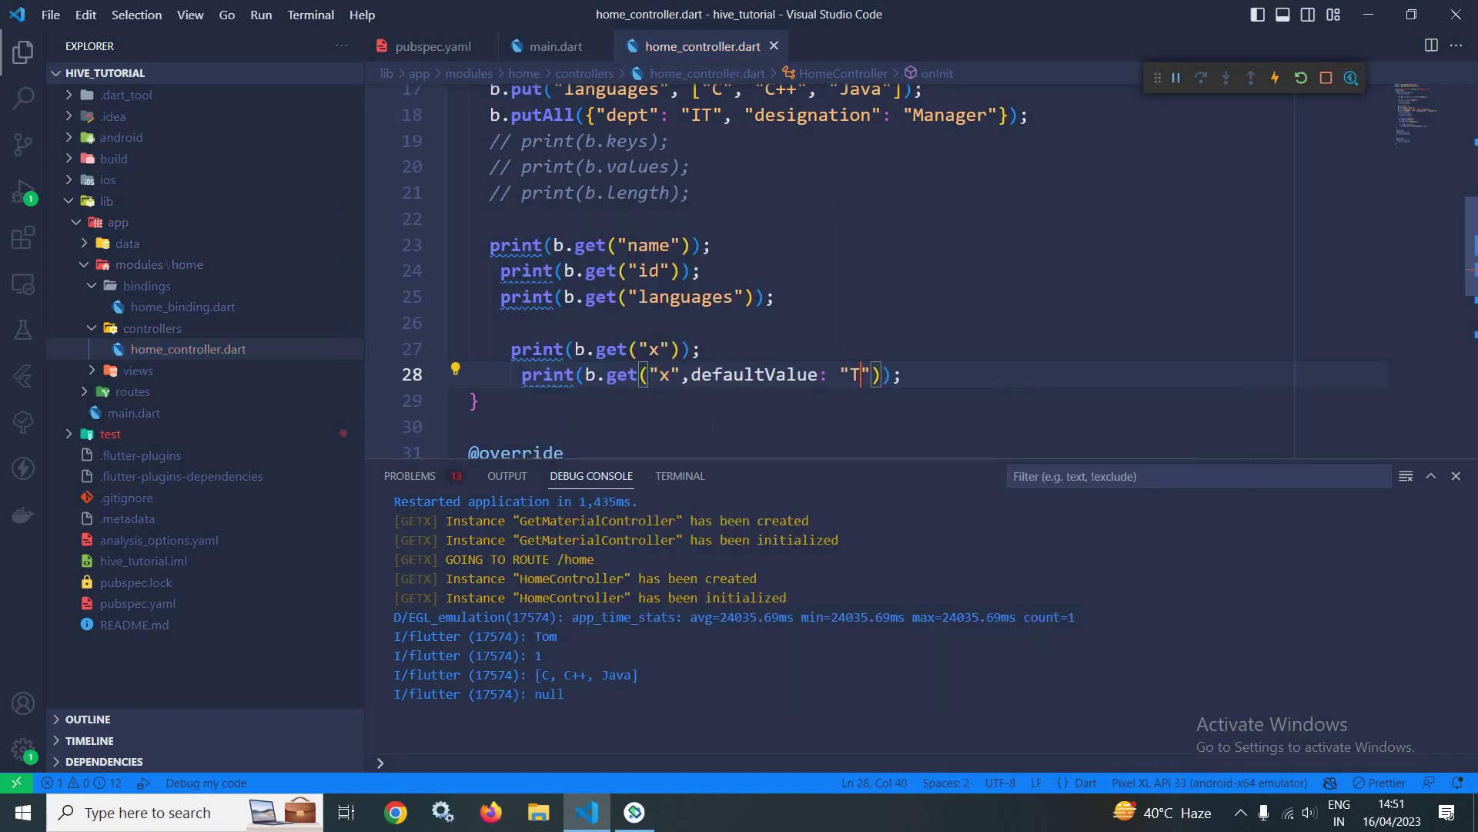
pyautogui.write('his is ')
pyautogui.write('default')
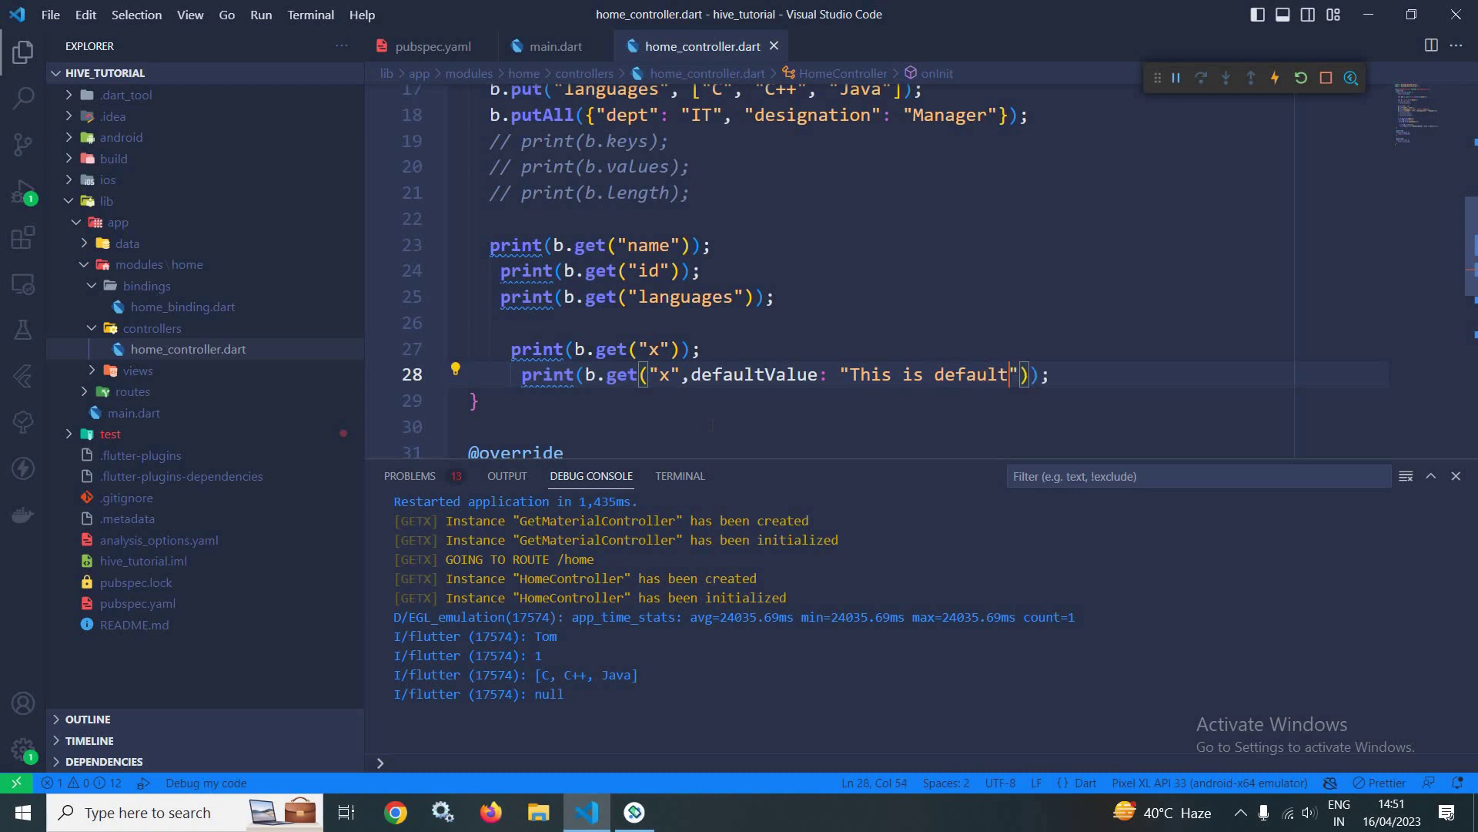
pyautogui.write(' value')
# Step: Hot restart, check the 'This is default value' output below null, then close the Debug Console
pyautogui.click(1300, 81)
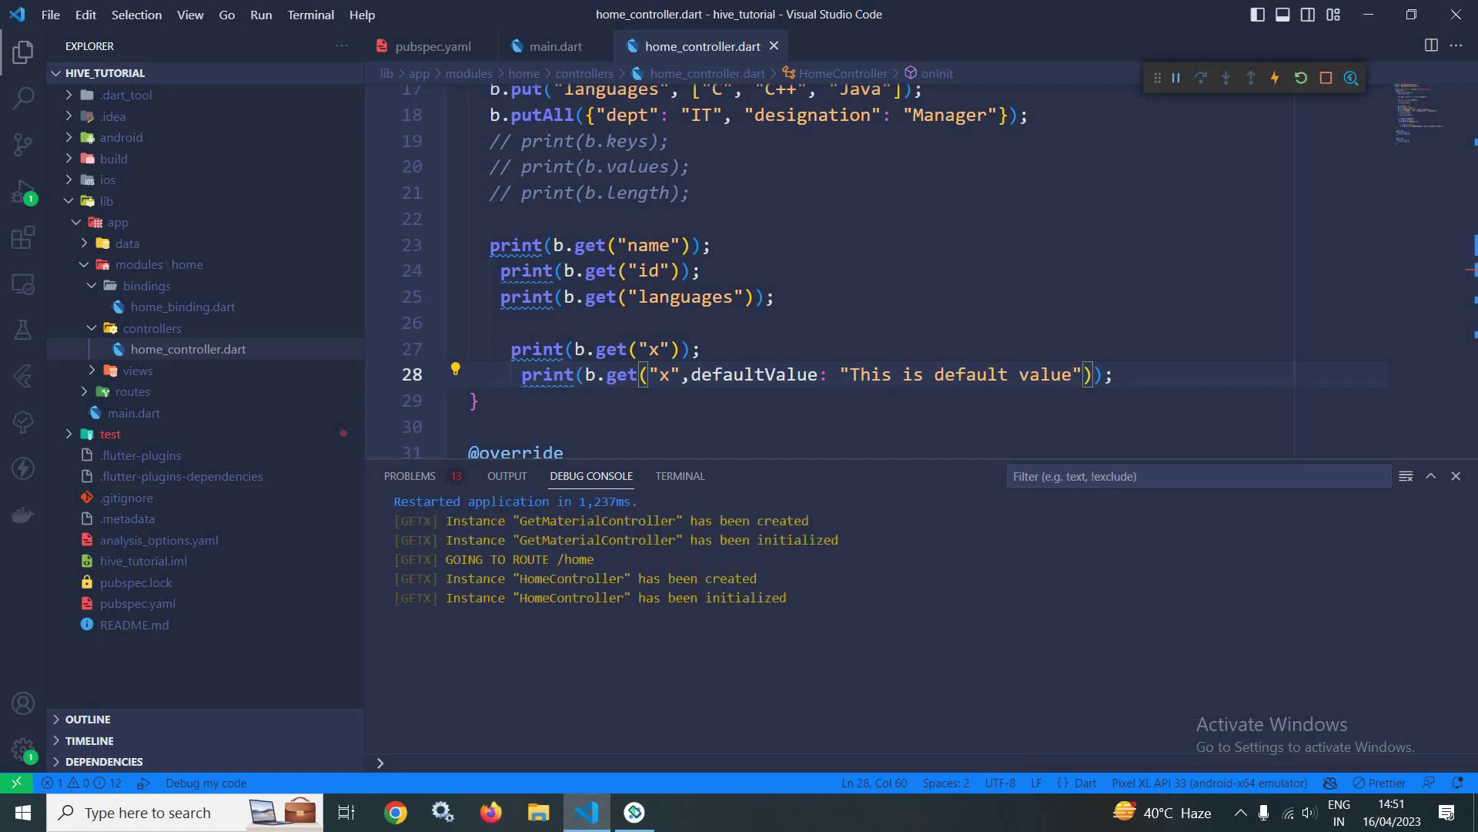
pyautogui.moveTo(535, 694); pyautogui.dragTo(692, 713)
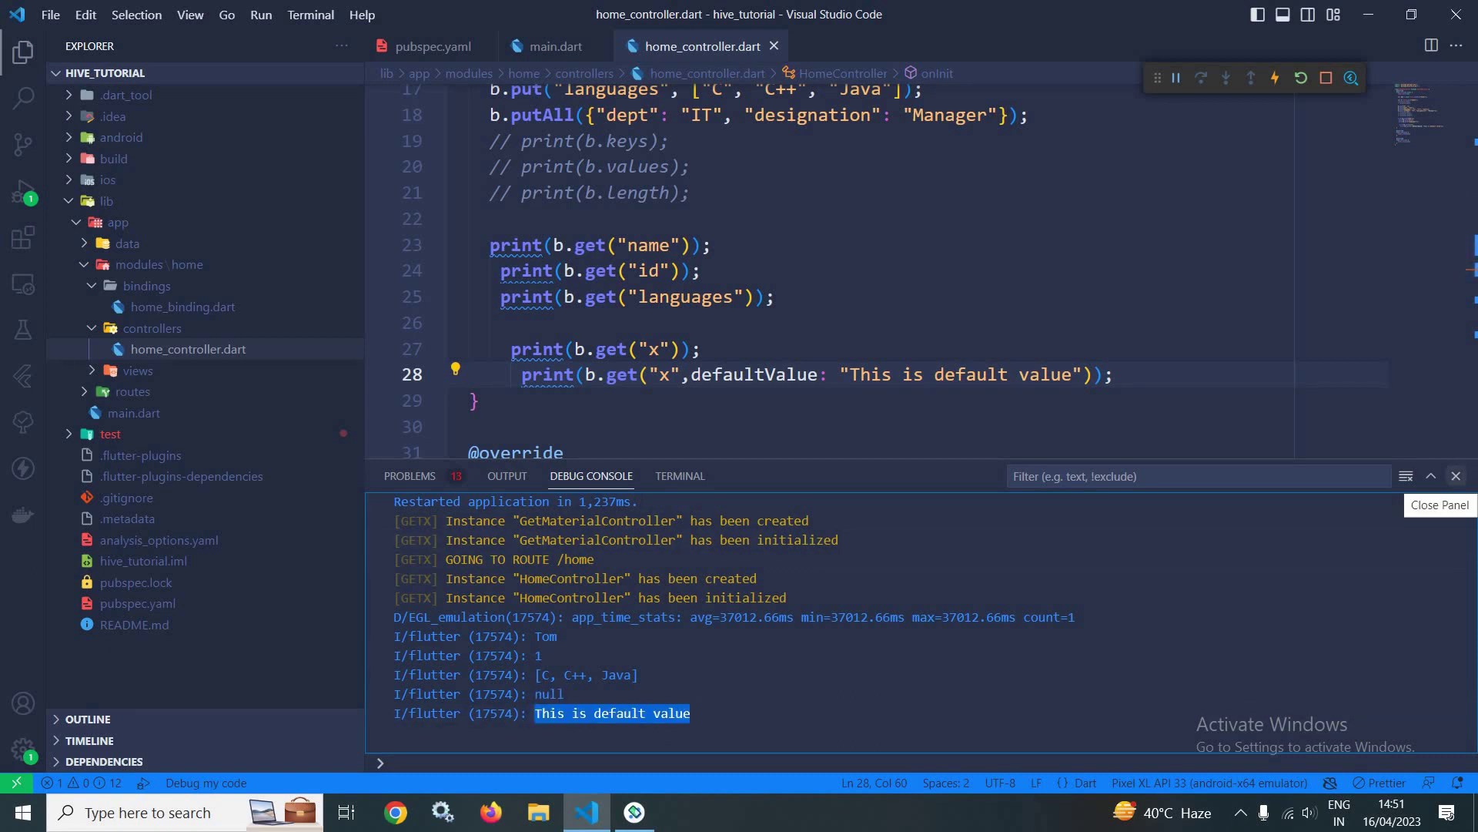
pyautogui.click(1455, 476)
pyautogui.click(565, 452)
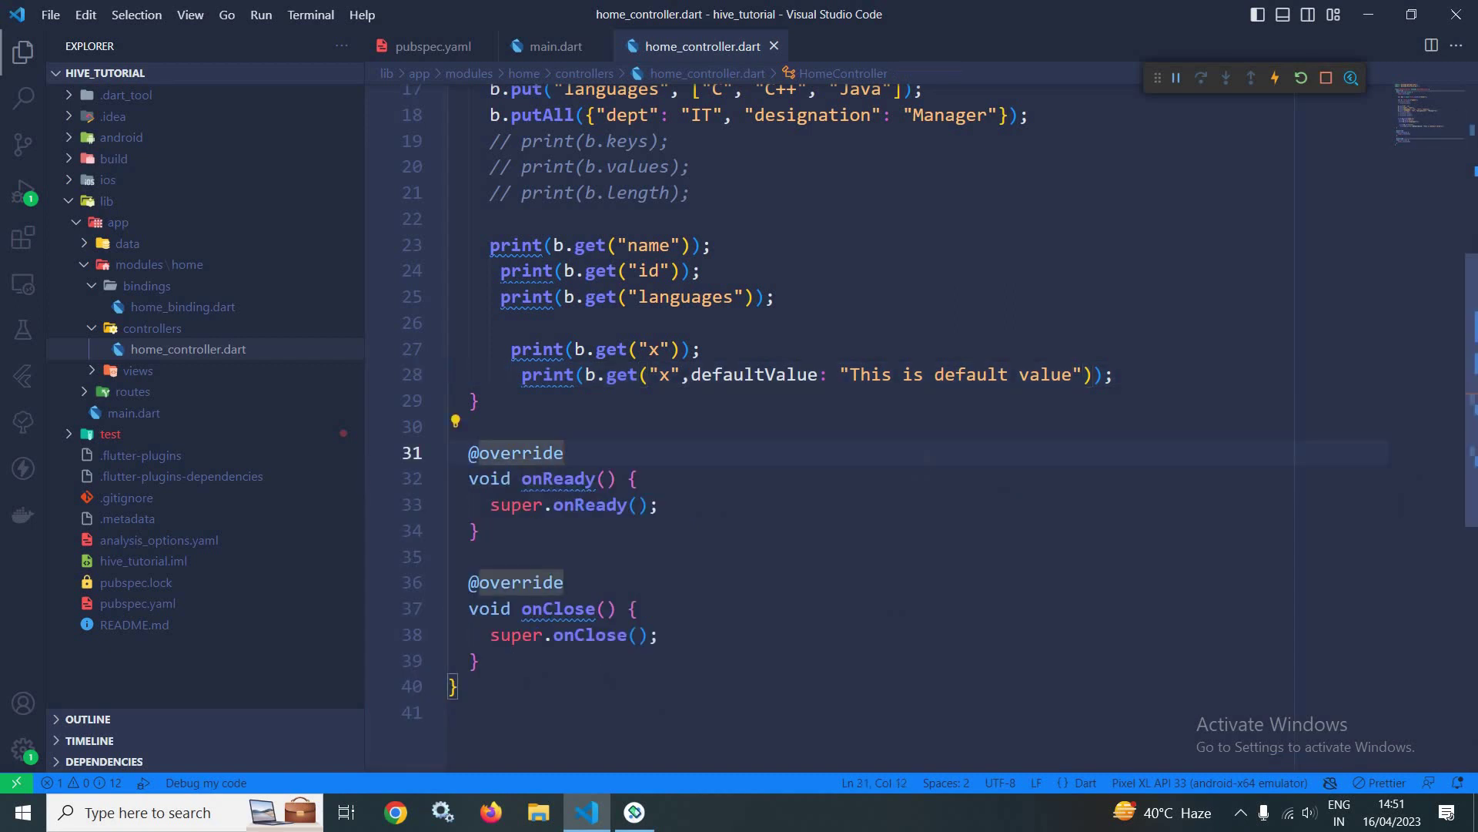